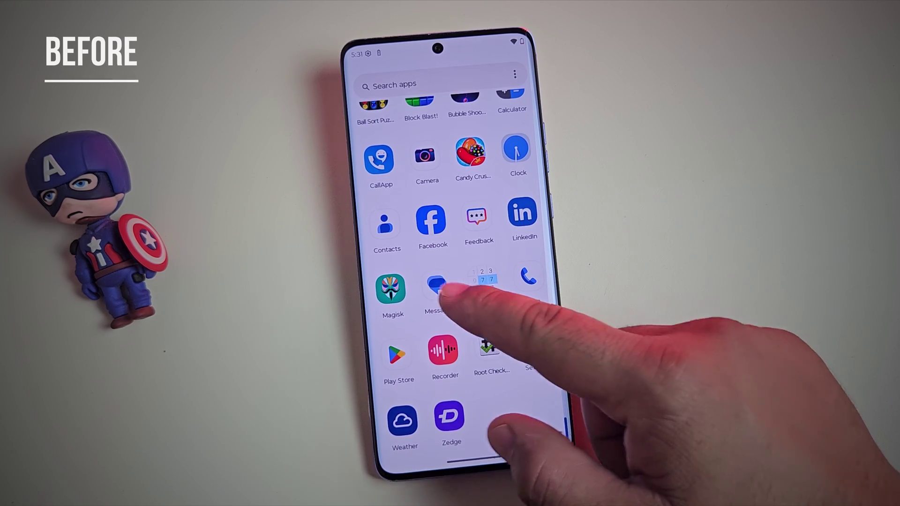
# Step: Check Magisk shows Installed: N/A, run VERIFY ROOT in Root Checker Basic, then return to Magisk
pyautogui.click(389, 286)
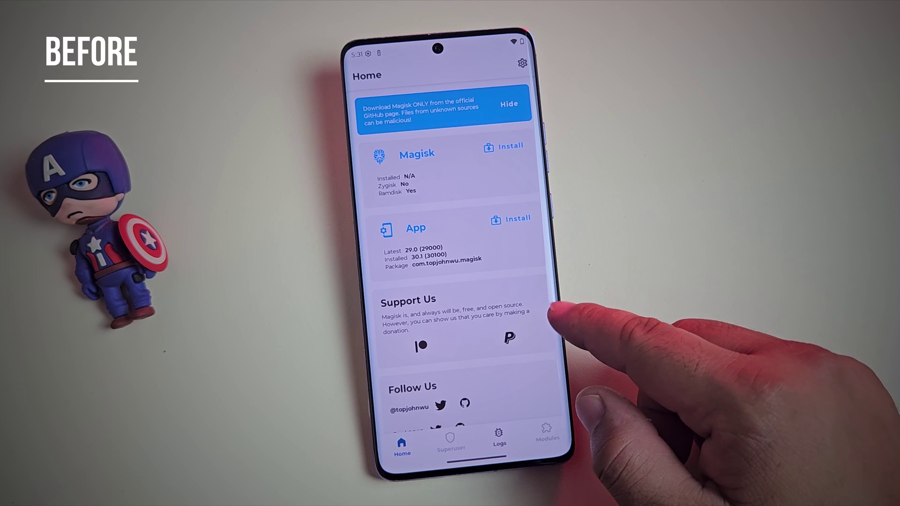
pyautogui.moveTo(562, 286); pyautogui.dragTo(547, 287)
pyautogui.click(488, 354)
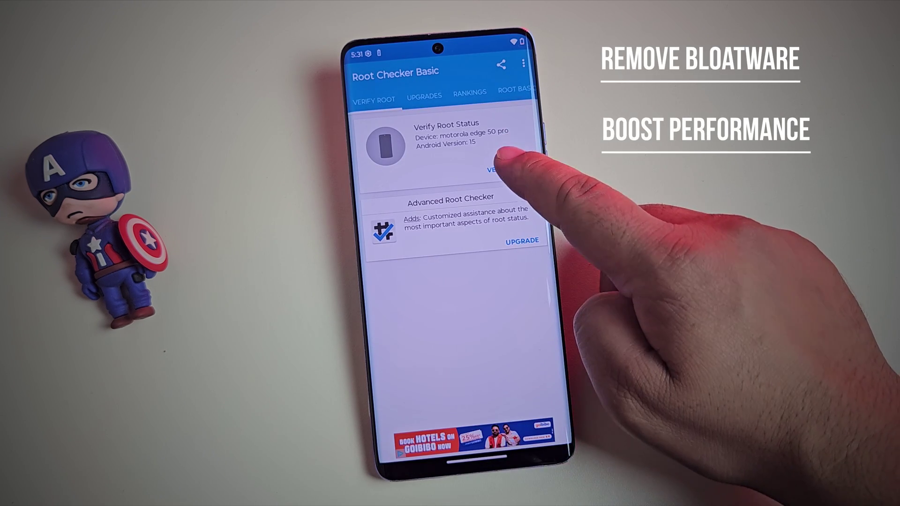
pyautogui.click(509, 169)
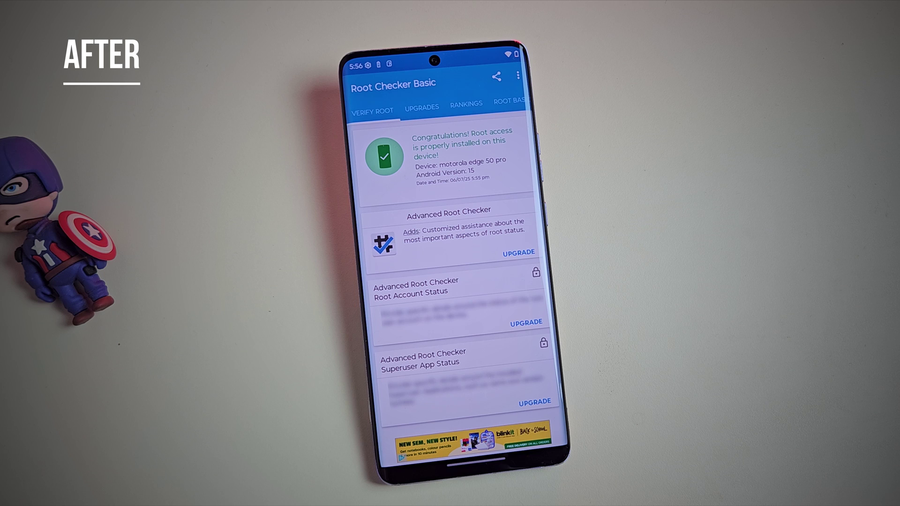
pyautogui.moveTo(482, 457); pyautogui.dragTo(422, 372)
pyautogui.click(381, 323)
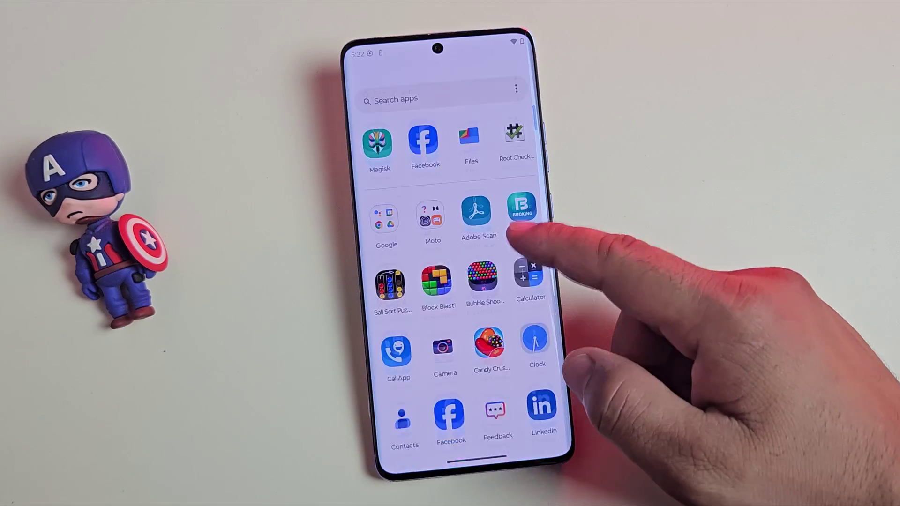
# Step: Open Settings and go through Device details to the Android version page
pyautogui.scroll(-5, 502, 302)
pyautogui.click(530, 349)
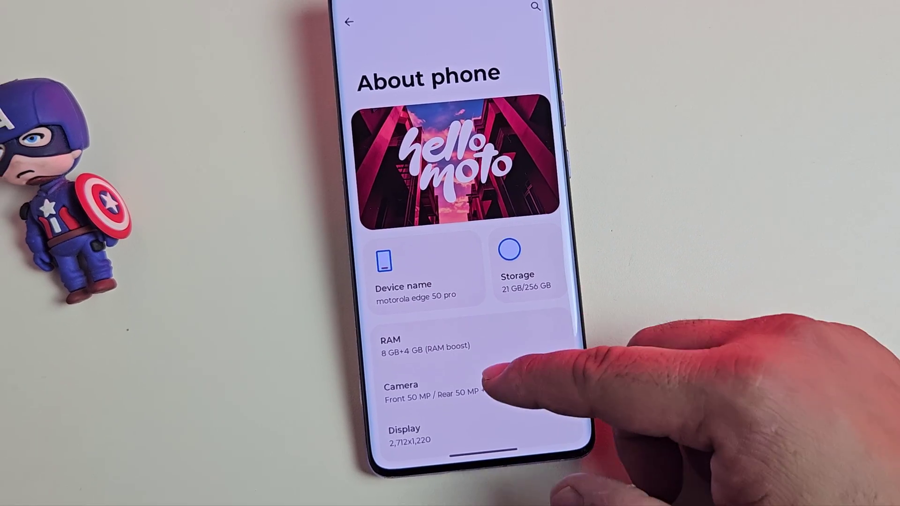
pyautogui.scroll(-5, 468, 370)
pyautogui.click(493, 323)
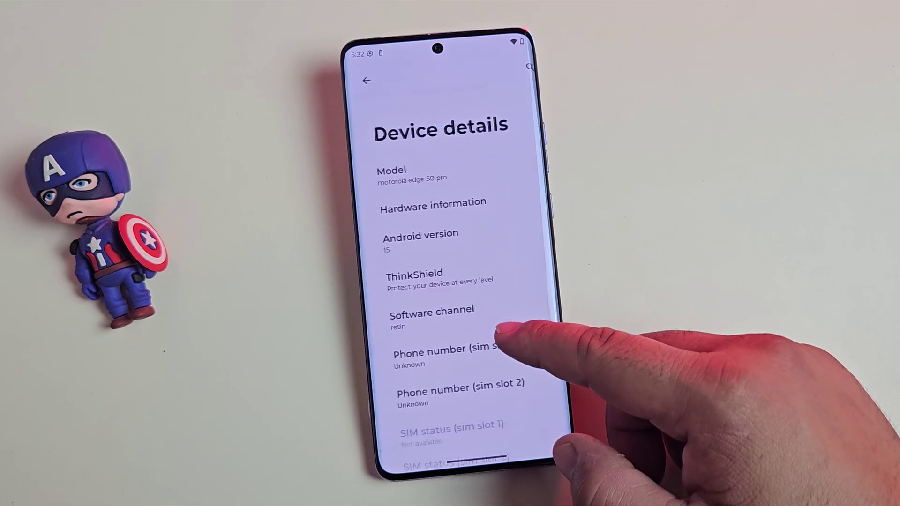
pyautogui.click(492, 235)
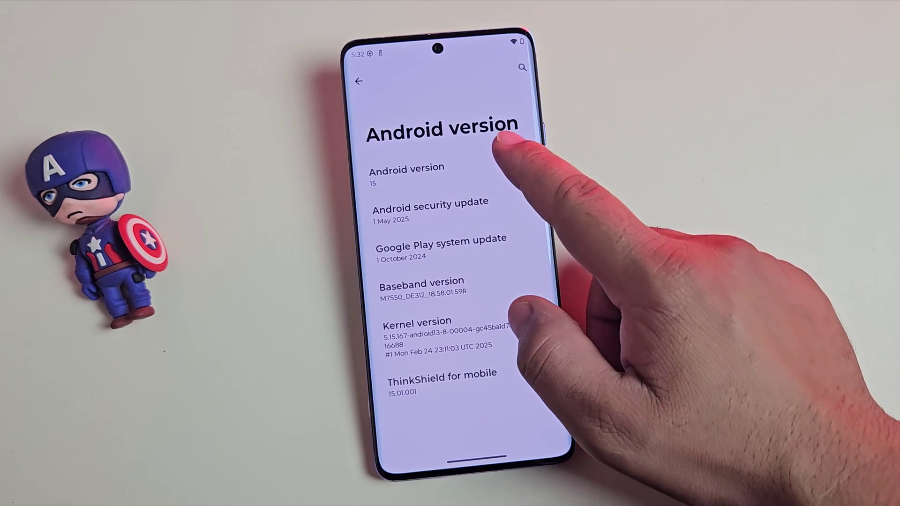
# Step: Reveal the Android 15 easter egg, spin the logo dial back to 15, and return to device details
pyautogui.click(497, 166)
pyautogui.doubleClick(497, 166)
pyautogui.moveTo(502, 261)
pyautogui.mouseDown()
pyautogui.moveTo(460, 240)
pyautogui.moveTo(462, 256)
pyautogui.moveTo(459, 242)
pyautogui.moveTo(492, 262)
pyautogui.mouseUp()
pyautogui.moveTo(473, 472); pyautogui.dragTo(473, 378)
pyautogui.click(490, 167)
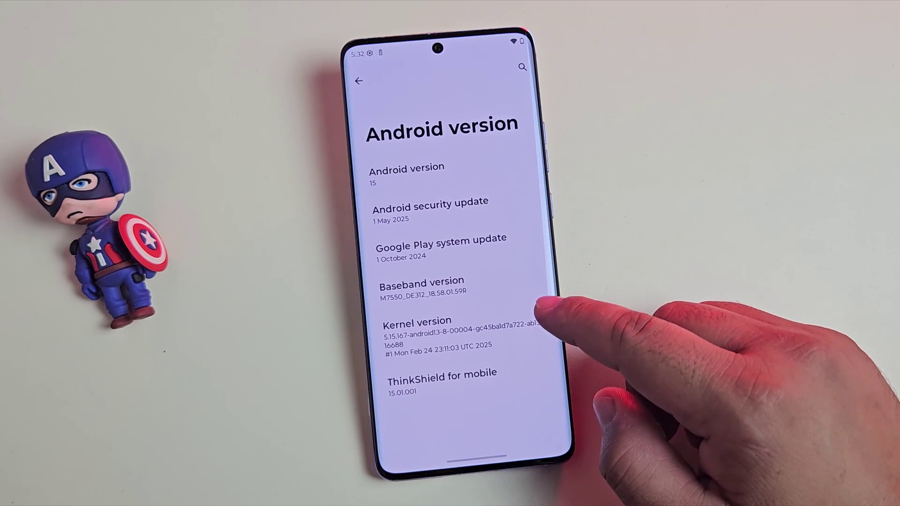
pyautogui.moveTo(556, 329); pyautogui.dragTo(530, 328)
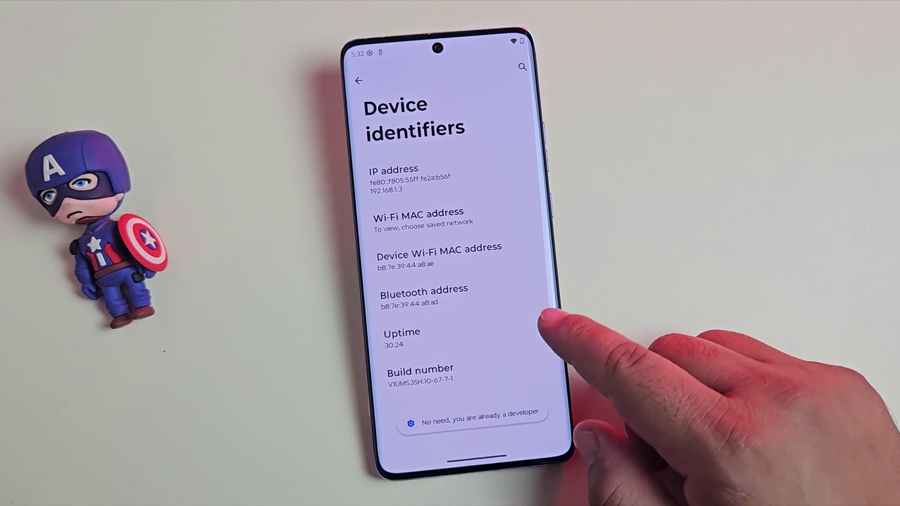
# Step: Go to System > Developer options, switch on USB debugging and confirm with OK, then go home
pyautogui.moveTo(555, 328); pyautogui.dragTo(530, 334)
pyautogui.moveTo(556, 303); pyautogui.dragTo(537, 299)
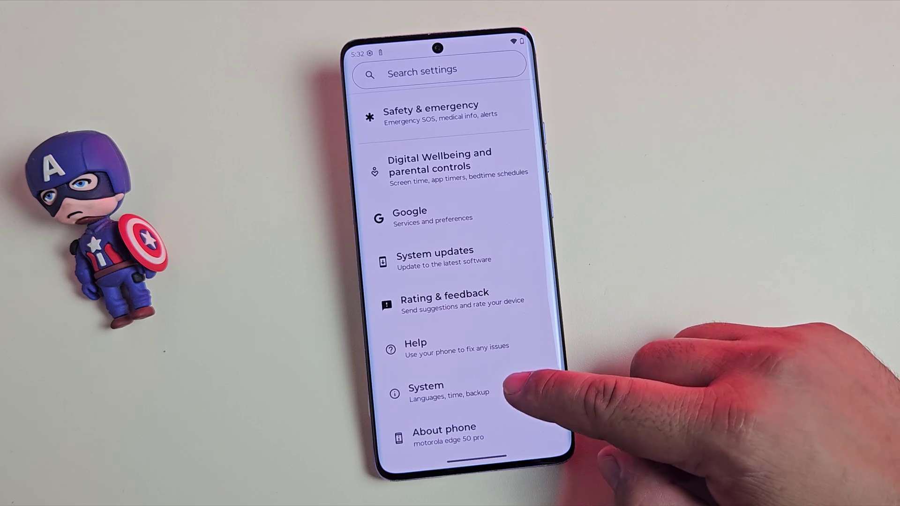
pyautogui.click(513, 389)
pyautogui.click(513, 389)
pyautogui.scroll(-5, 543, 261)
pyautogui.scroll(-3, 472, 359)
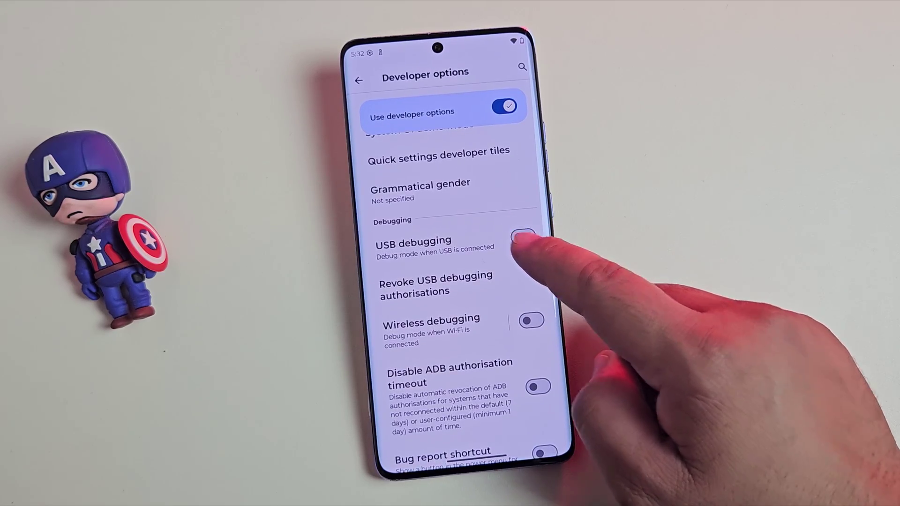
pyautogui.click(521, 236)
pyautogui.click(485, 292)
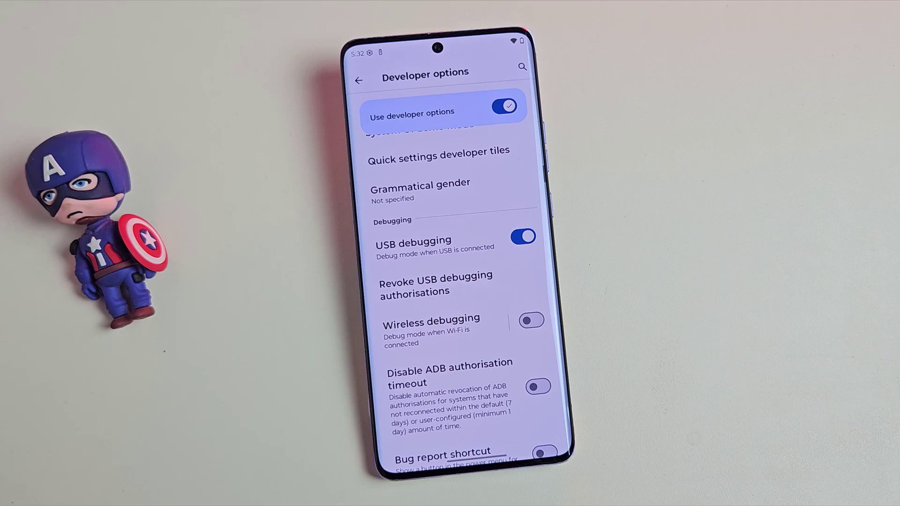
pyautogui.moveTo(476, 462); pyautogui.dragTo(482, 413)
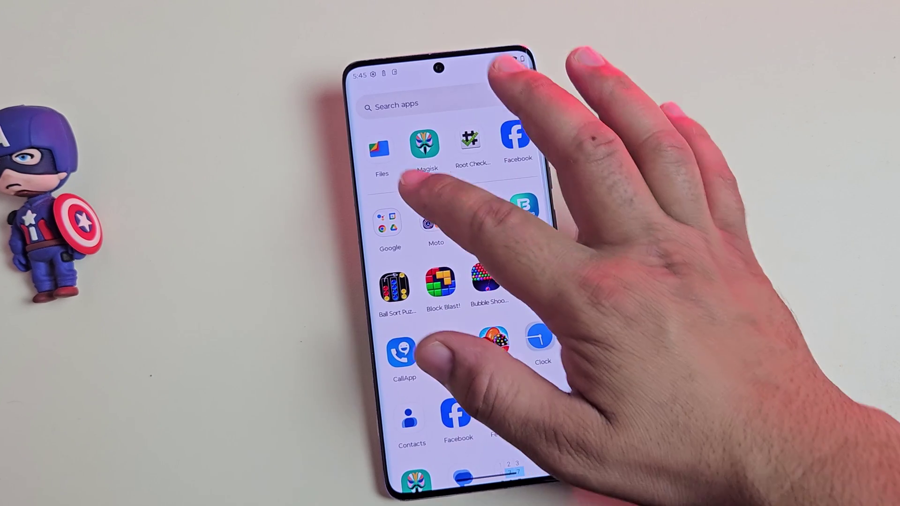
# Step: Open Files > Internal storage and select init_boot.img
pyautogui.click(379, 150)
pyautogui.click(440, 342)
pyautogui.scroll(-5, 539, 305)
pyautogui.click(509, 417)
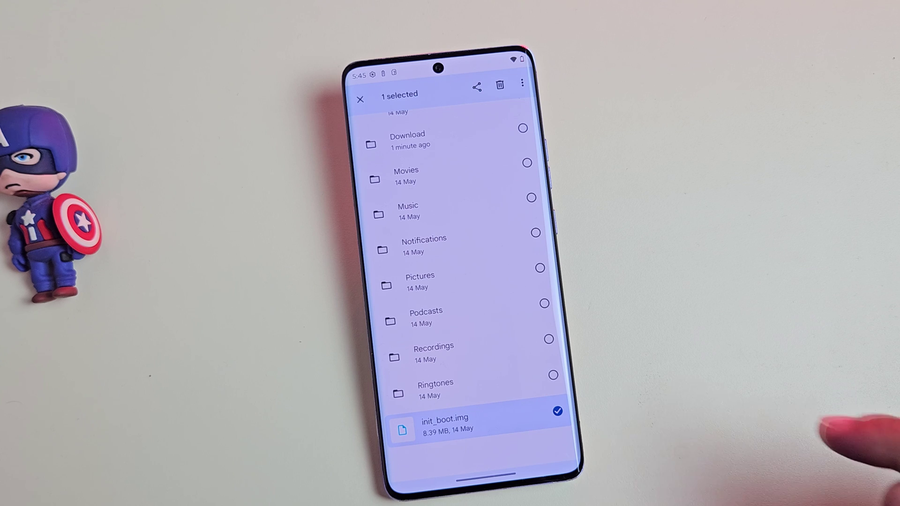
# Step: Always allow USB debugging from the connected computer
pyautogui.moveTo(490, 467); pyautogui.dragTo(492, 356)
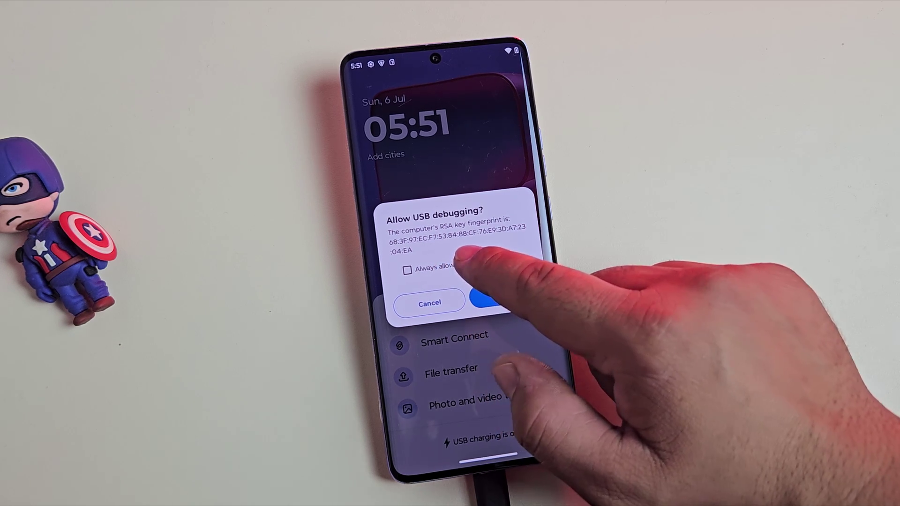
pyautogui.click(407, 270)
pyautogui.click(490, 300)
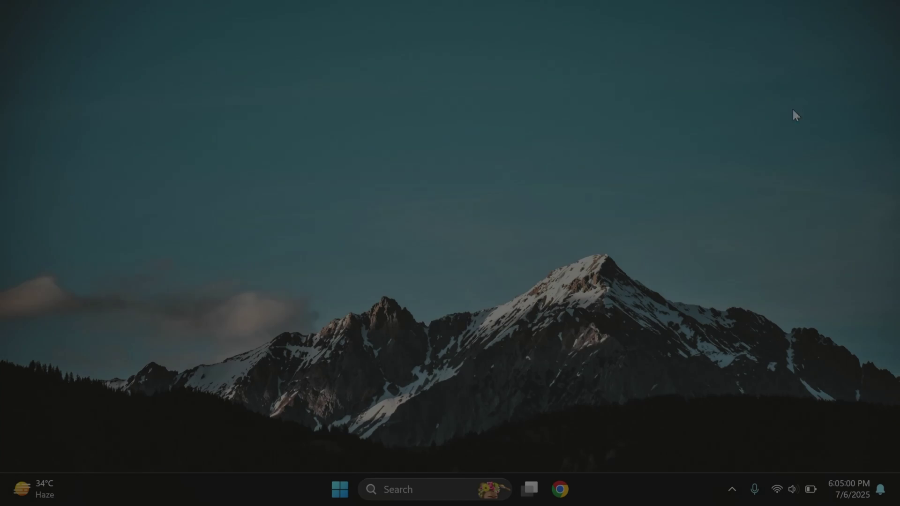
# Step: Launch Software Fix, accept the policy, sign in with Google, dismiss the notice and choose PHONES
pyautogui.press('super')
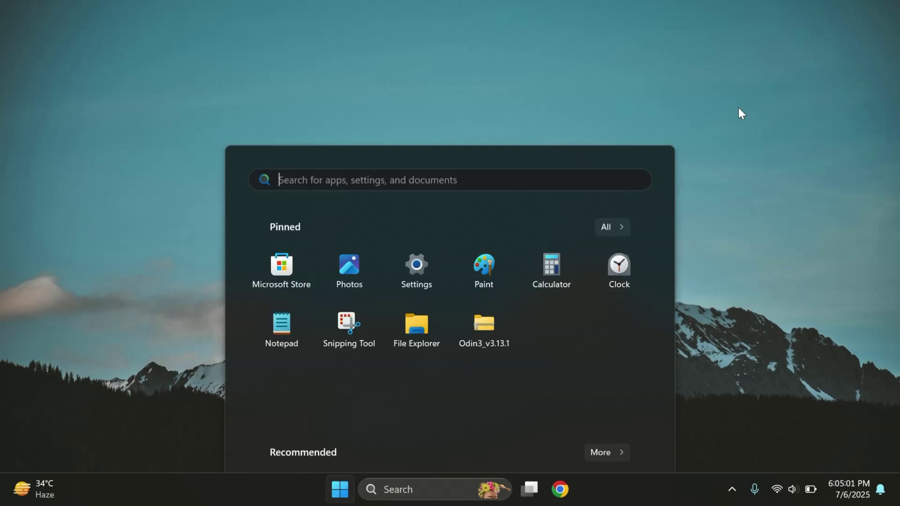
pyautogui.write('so')
pyautogui.press('Return')
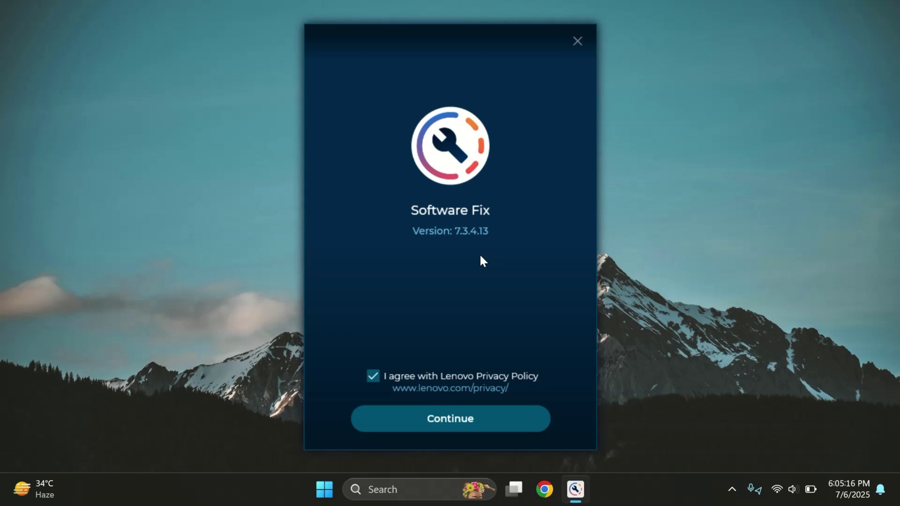
pyautogui.click(462, 431)
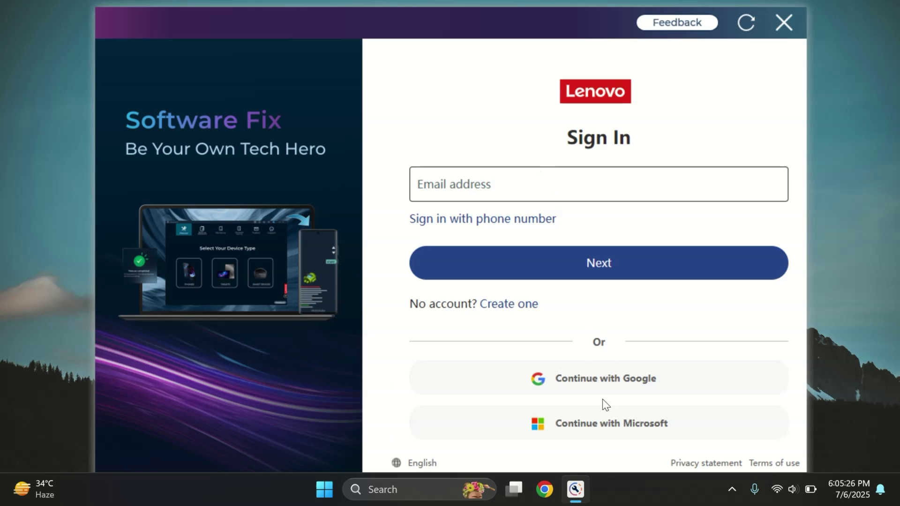
pyautogui.click(562, 259)
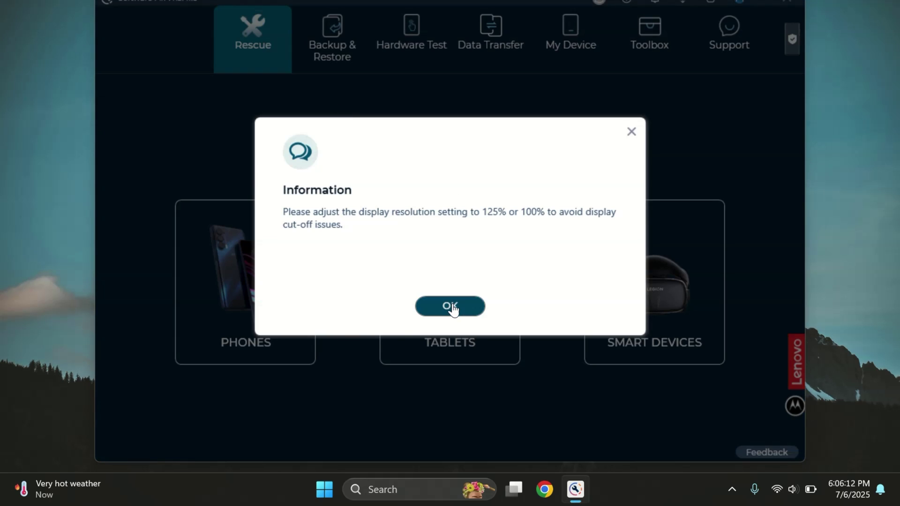
pyautogui.click(451, 307)
pyautogui.click(258, 293)
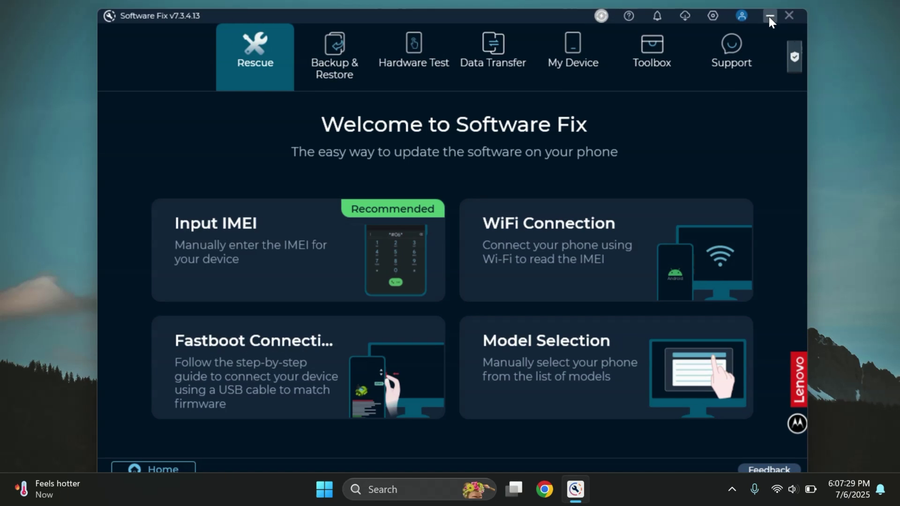
# Step: Minimize Software Fix and open the Downloads folder in File Explorer with Win+E
pyautogui.click(769, 16)
pyautogui.press('super')
pyautogui.press('super')
pyautogui.press('super+e')
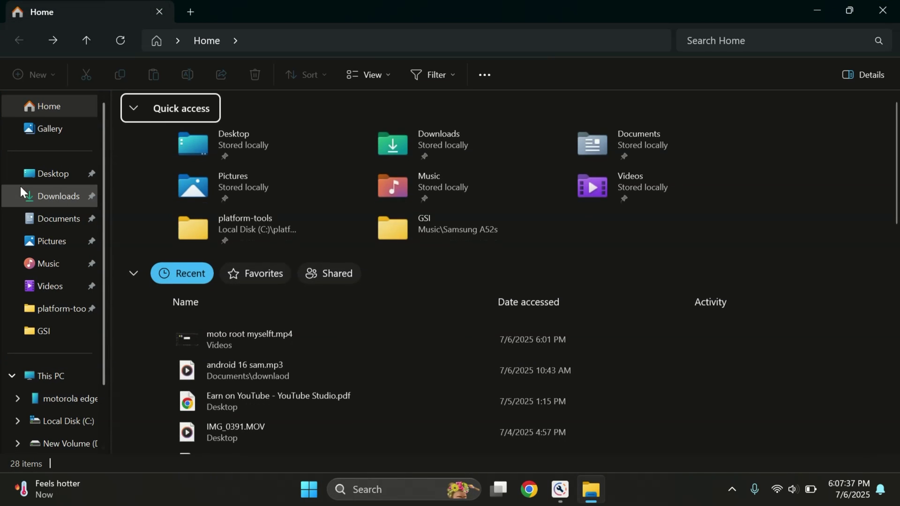
pyautogui.click(35, 196)
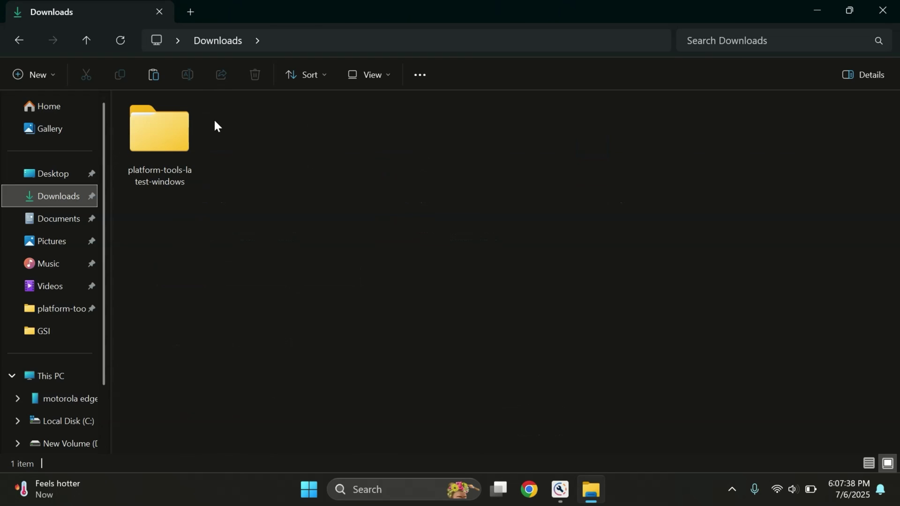
# Step: Open platform-tools-latest-windows\platform-tools and start cmd from the address bar there
pyautogui.doubleClick(159, 152)
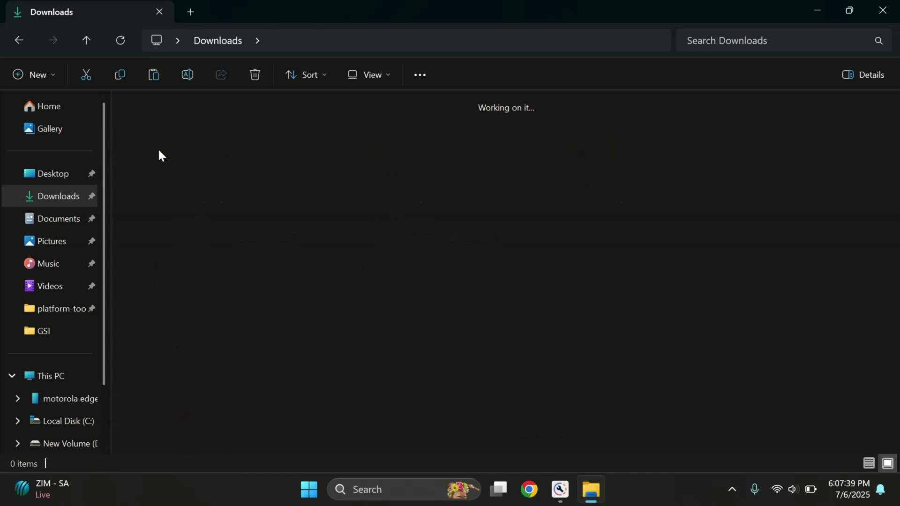
pyautogui.doubleClick(172, 147)
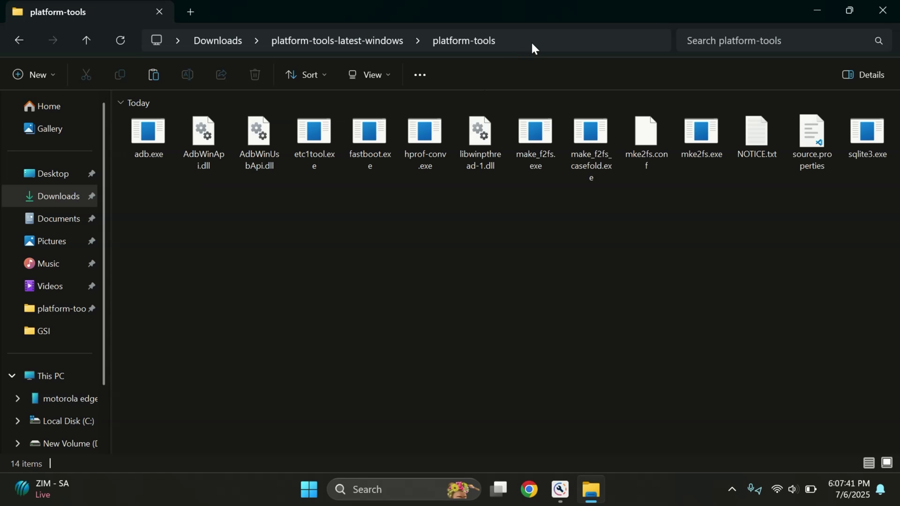
pyautogui.click(531, 42)
pyautogui.write('cm')
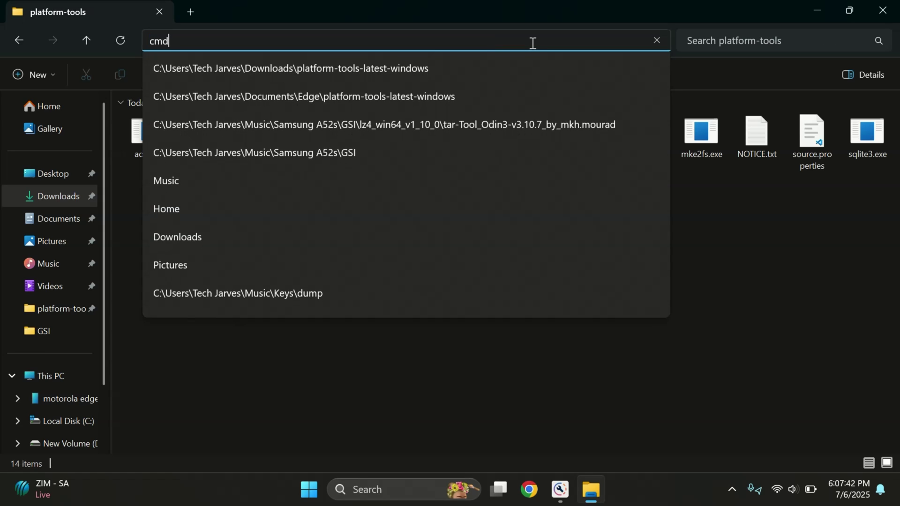
pyautogui.write('d')
pyautogui.press('Return')
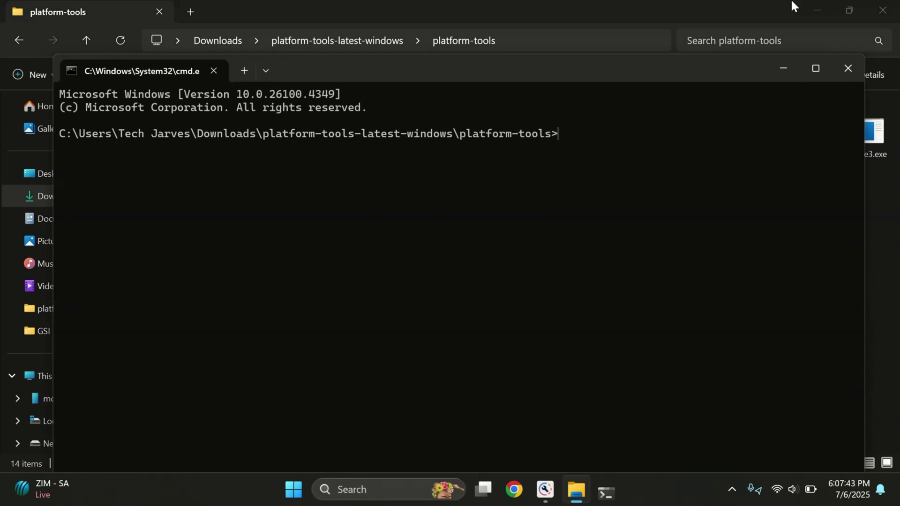
pyautogui.click(828, 9)
pyautogui.moveTo(625, 69); pyautogui.dragTo(624, 39)
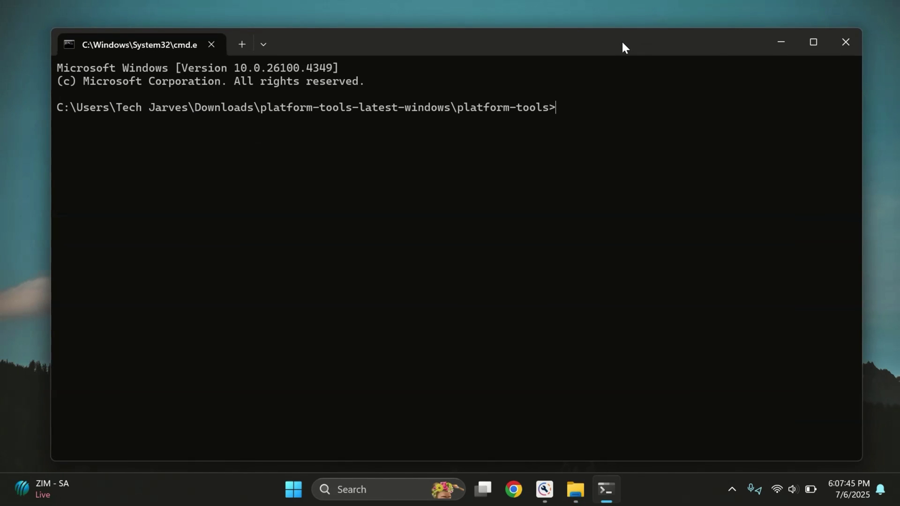
# Step: Run 'adb devices' and 'adb reboot bootloader' to restart the phone into fastboot
pyautogui.write('a')
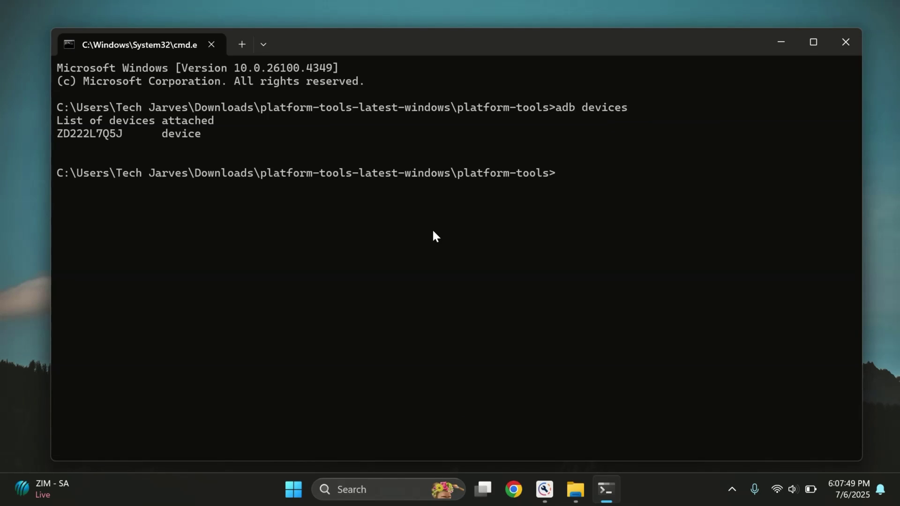
pyautogui.write('adb reboot bootlader')
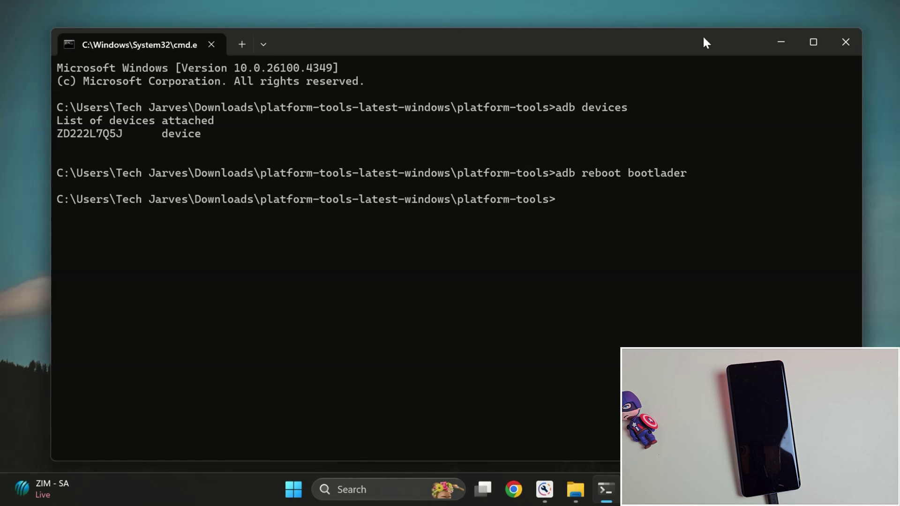
pyautogui.click(780, 44)
# Step: Download the V1UMS35H.10-67-7-1 firmware from the Rescue page and dismiss the 'Find downloads here' tip
pyautogui.click(544, 490)
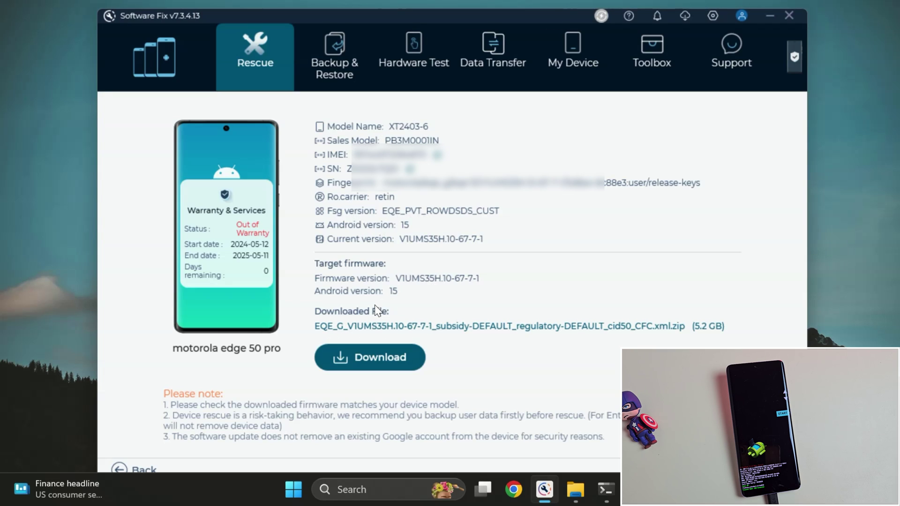
pyautogui.click(378, 361)
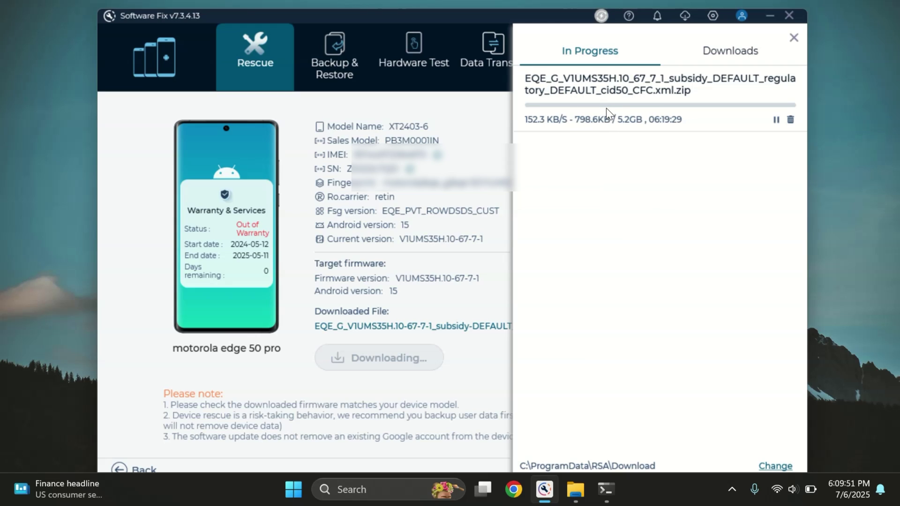
pyautogui.click(729, 55)
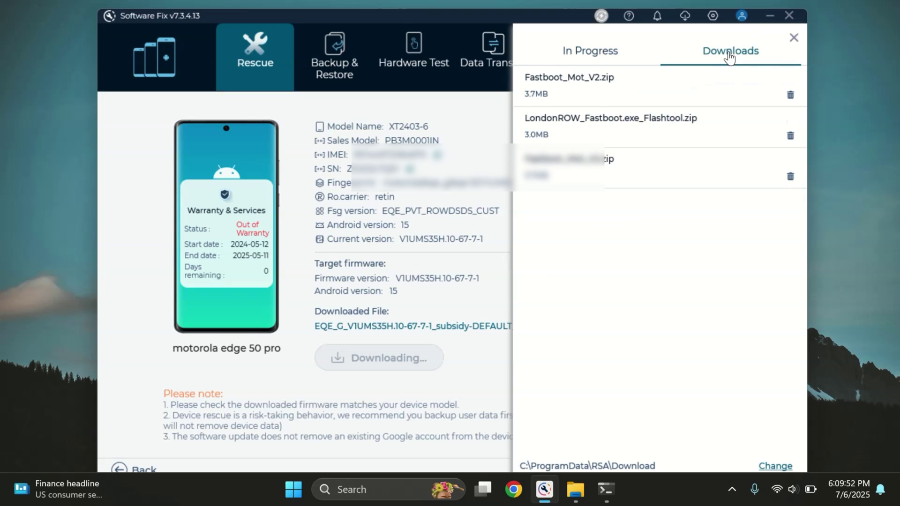
pyautogui.click(590, 59)
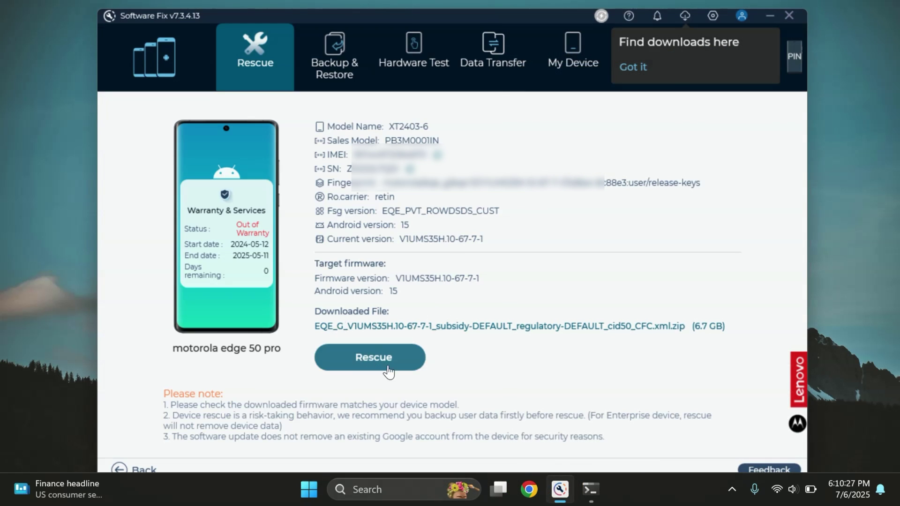
pyautogui.click(638, 71)
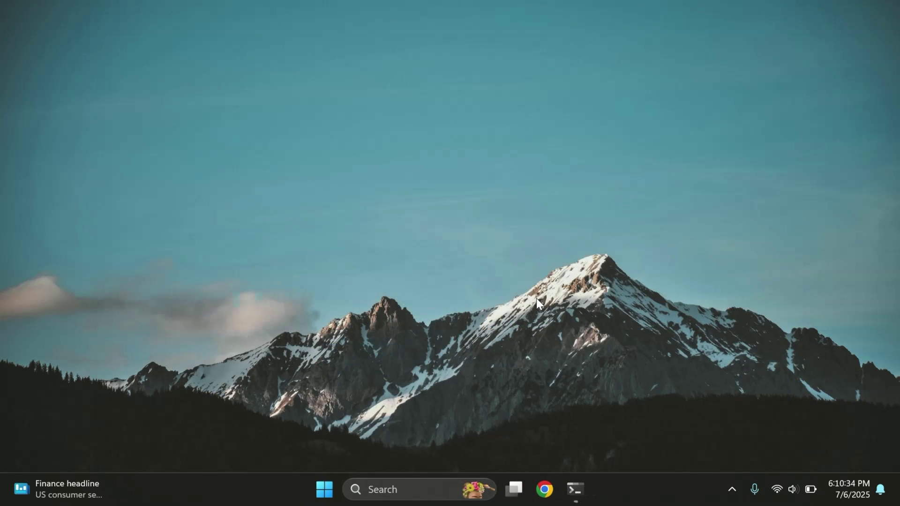
pyautogui.press('super')
# Step: Open Local Disk (C:) in File Explorer and turn on View > Show > Hidden items
pyautogui.write('f')
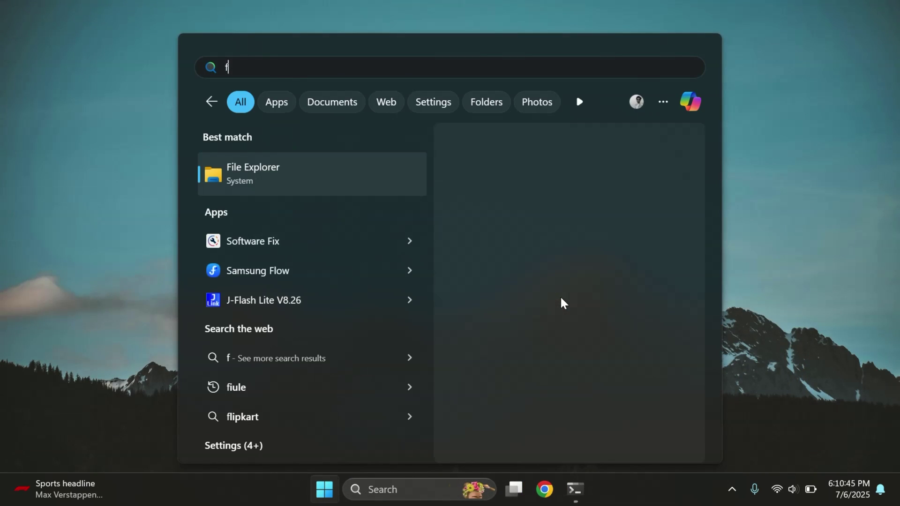
pyautogui.press('Return')
pyautogui.click(59, 375)
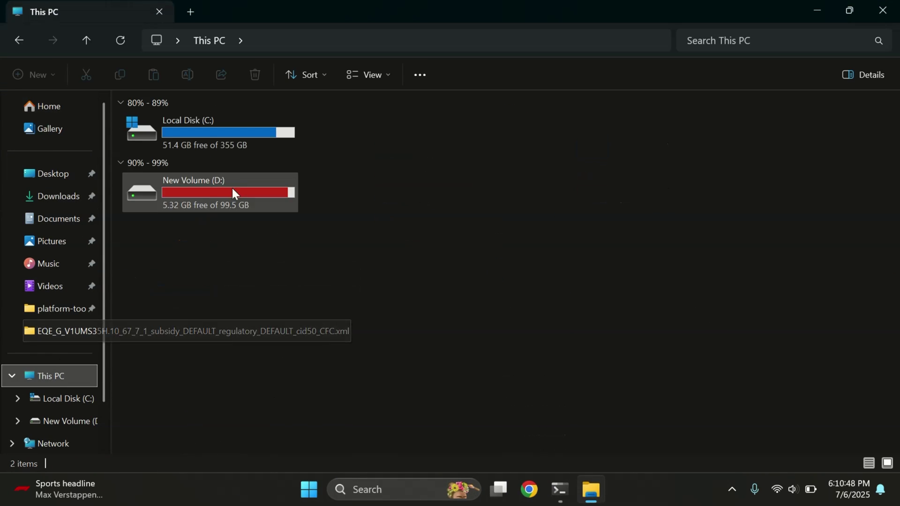
pyautogui.doubleClick(215, 132)
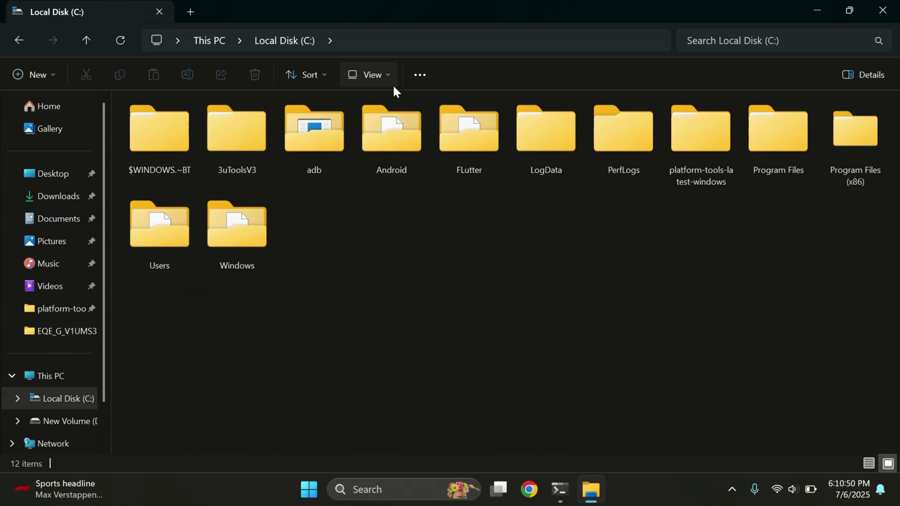
pyautogui.click(376, 73)
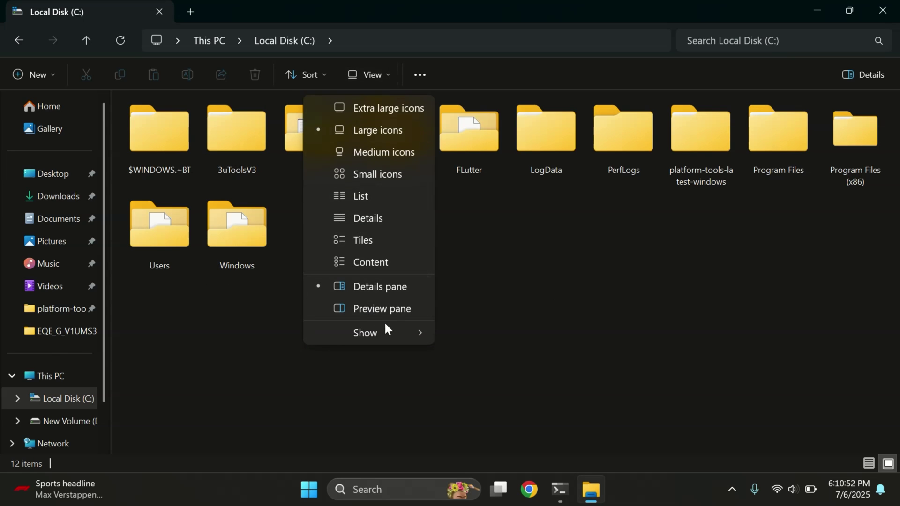
pyautogui.moveTo(390, 328)
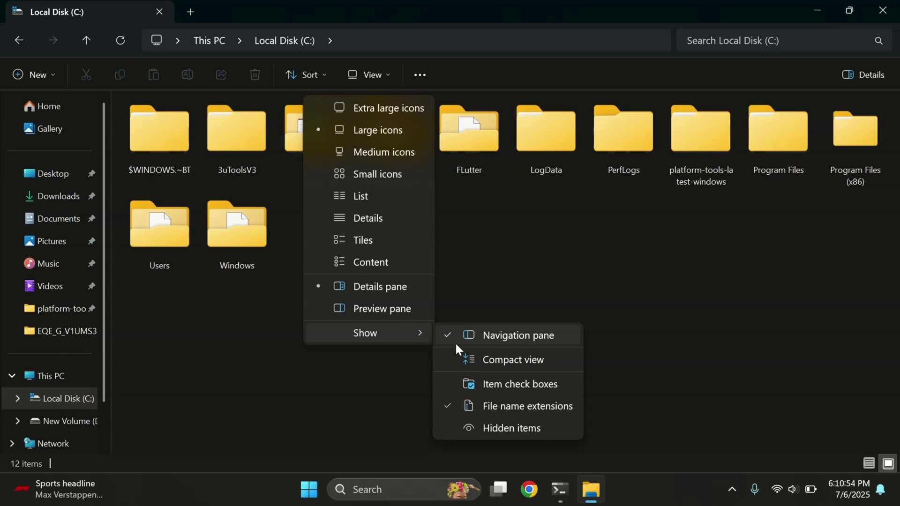
pyautogui.click(525, 428)
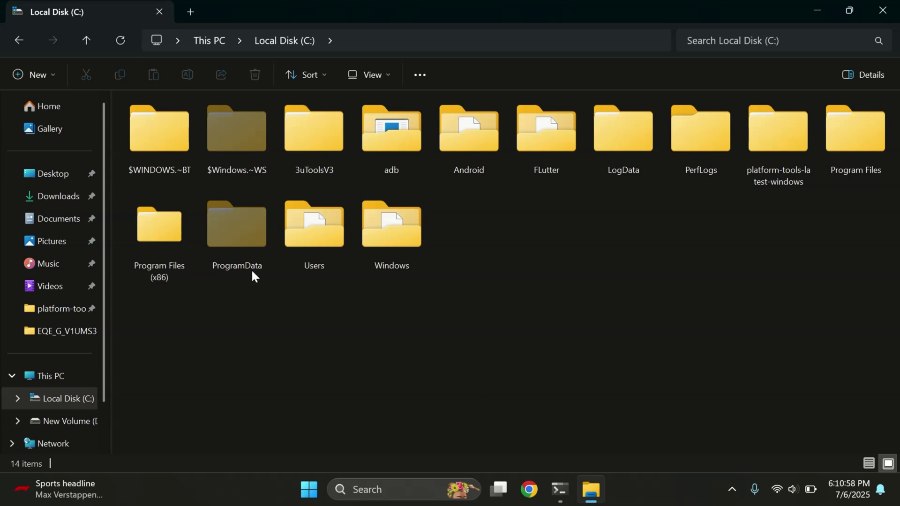
# Step: Go to ProgramData\RSA\Download\RomFiles and open the EQE_G firmware folder containing init_boot.img
pyautogui.click(223, 223)
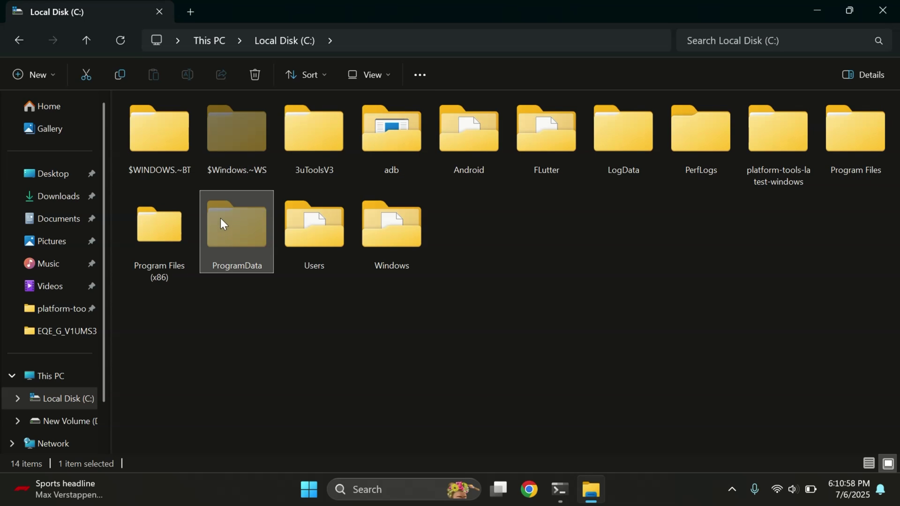
pyautogui.doubleClick(241, 253)
pyautogui.scroll(-3, 267, 223)
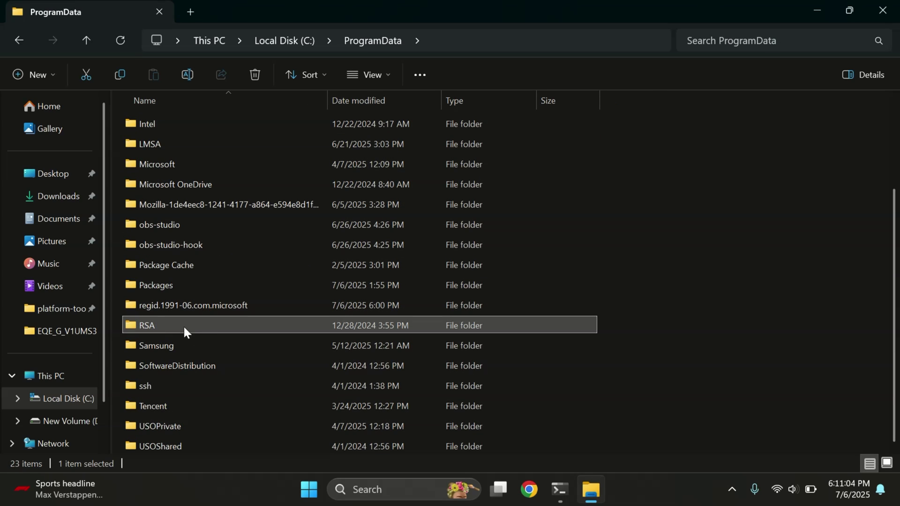
pyautogui.doubleClick(206, 325)
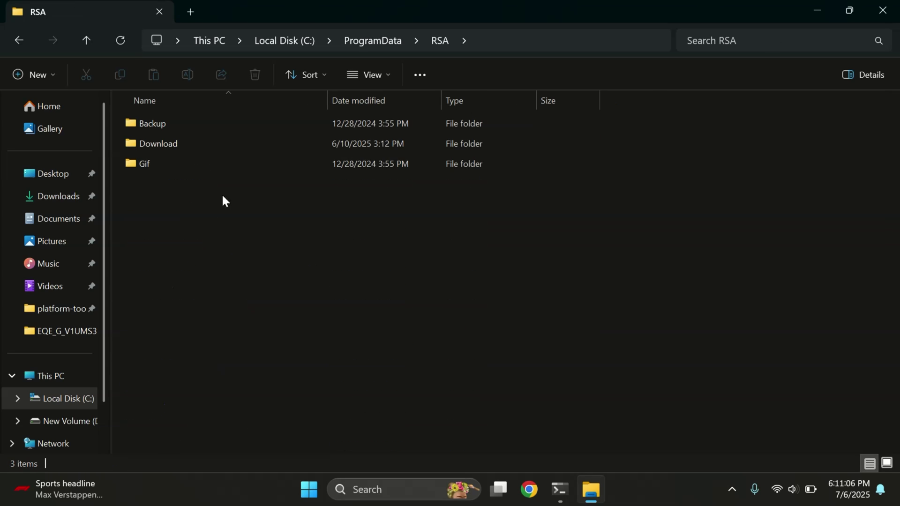
pyautogui.doubleClick(219, 144)
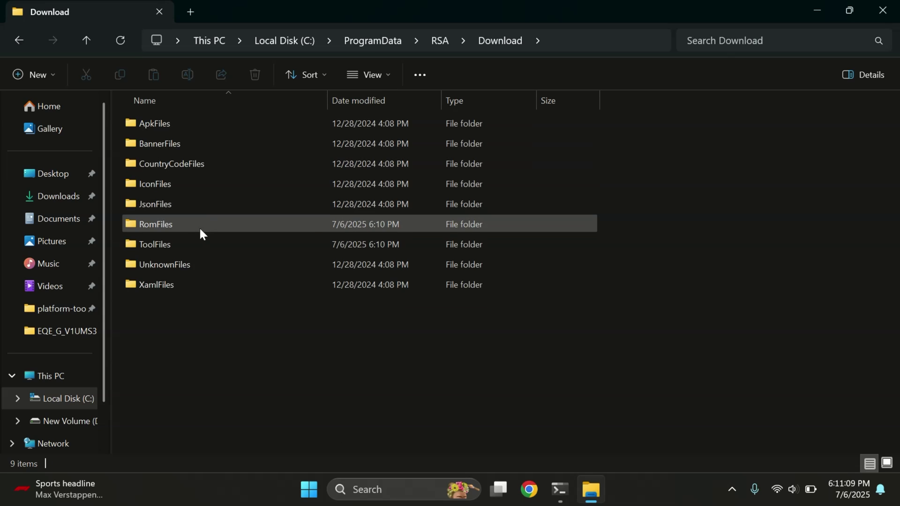
pyautogui.doubleClick(188, 224)
pyautogui.click(204, 124)
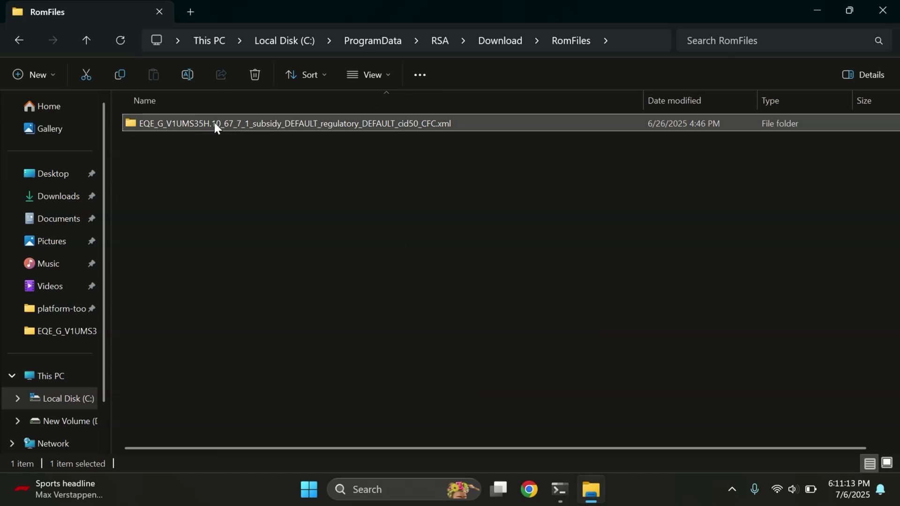
pyautogui.doubleClick(215, 126)
pyautogui.scroll(-5, 286, 258)
pyautogui.scroll(4, 286, 257)
pyautogui.scroll(1, 285, 256)
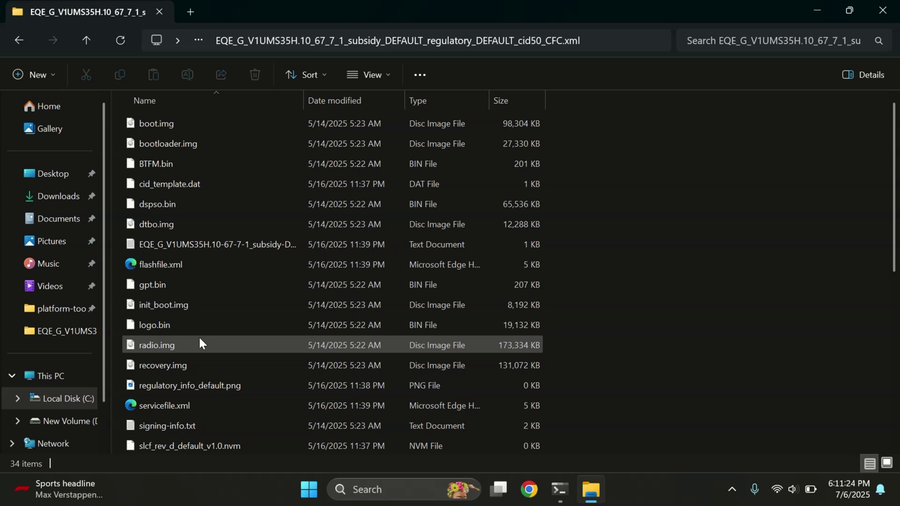
pyautogui.click(182, 305)
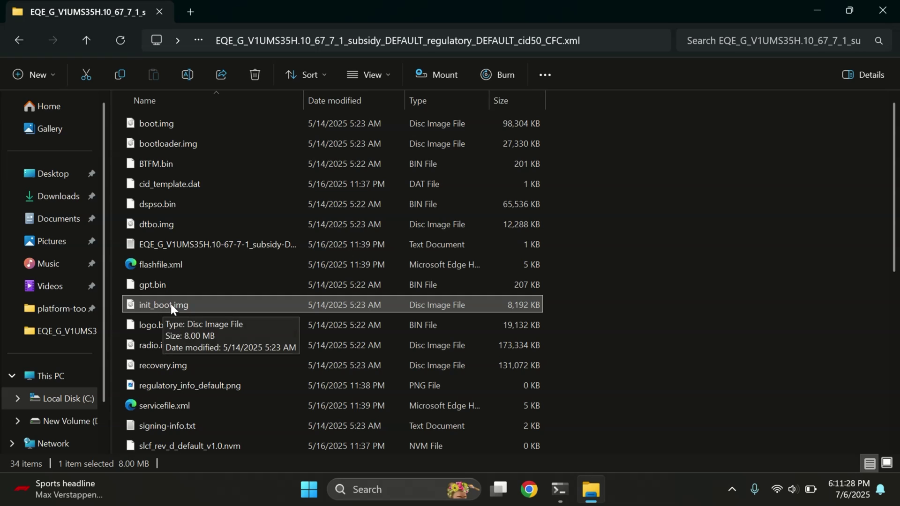
pyautogui.click(172, 126)
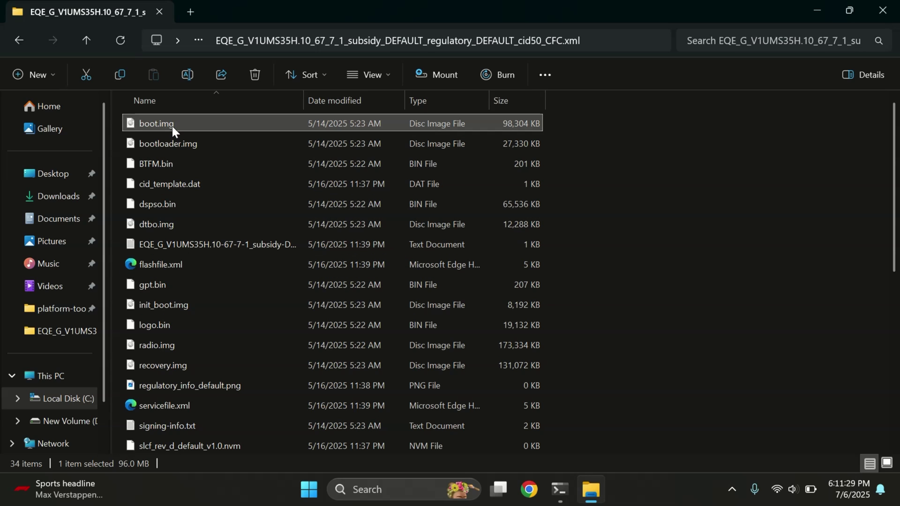
pyautogui.keyDown('ctrl'); pyautogui.click(184, 306); pyautogui.keyUp('ctrl')
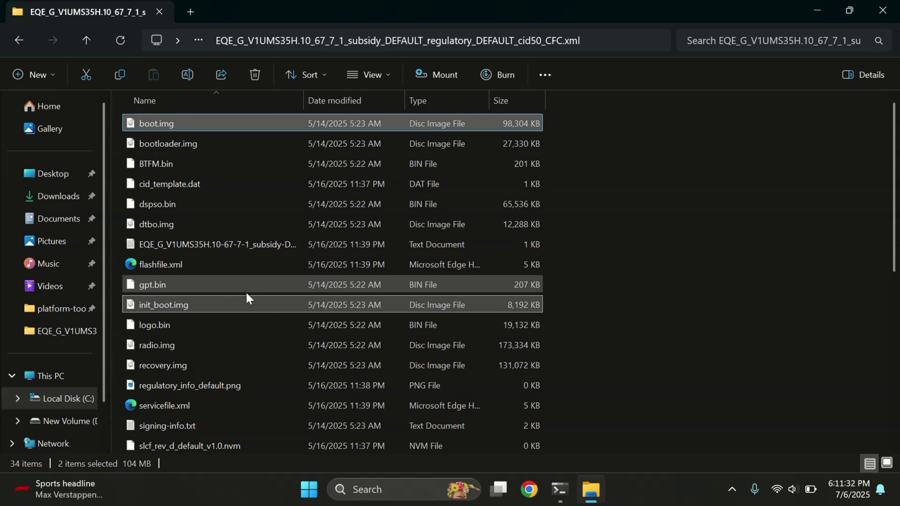
pyautogui.click(219, 300)
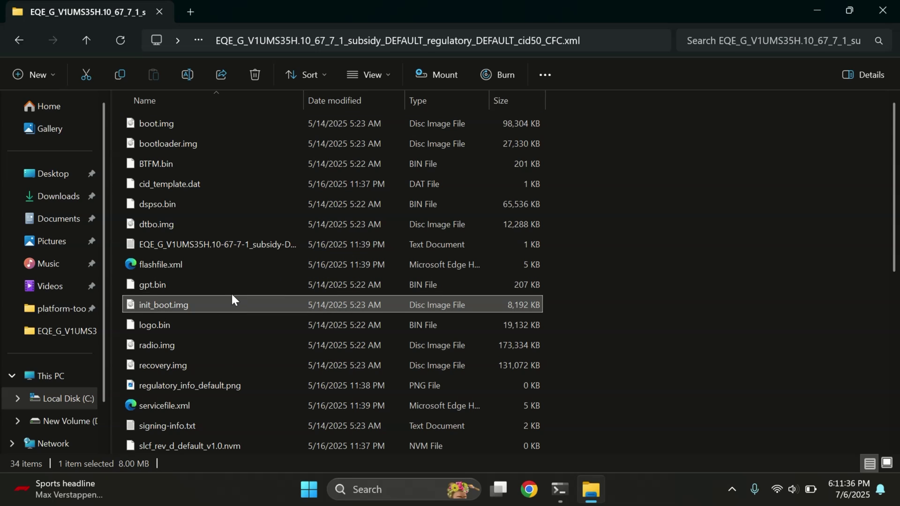
pyautogui.rightClick(236, 307)
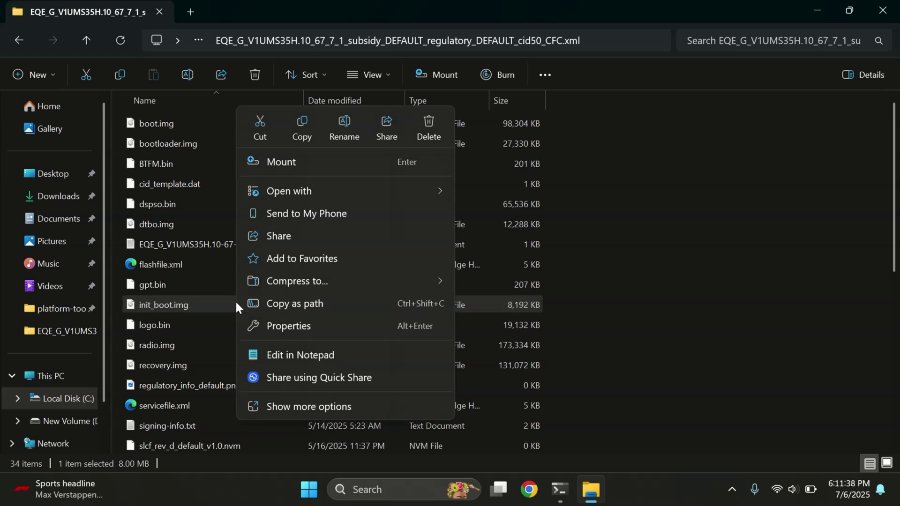
pyautogui.click(302, 129)
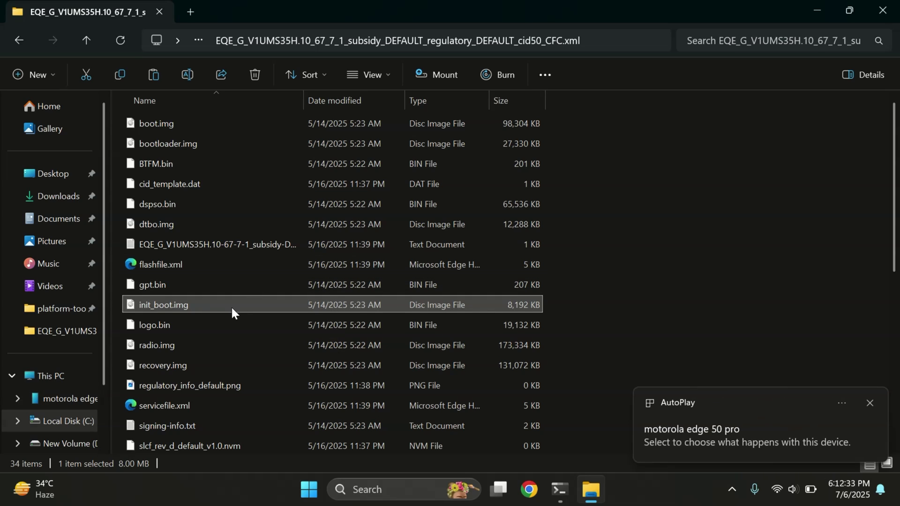
pyautogui.rightClick(232, 312)
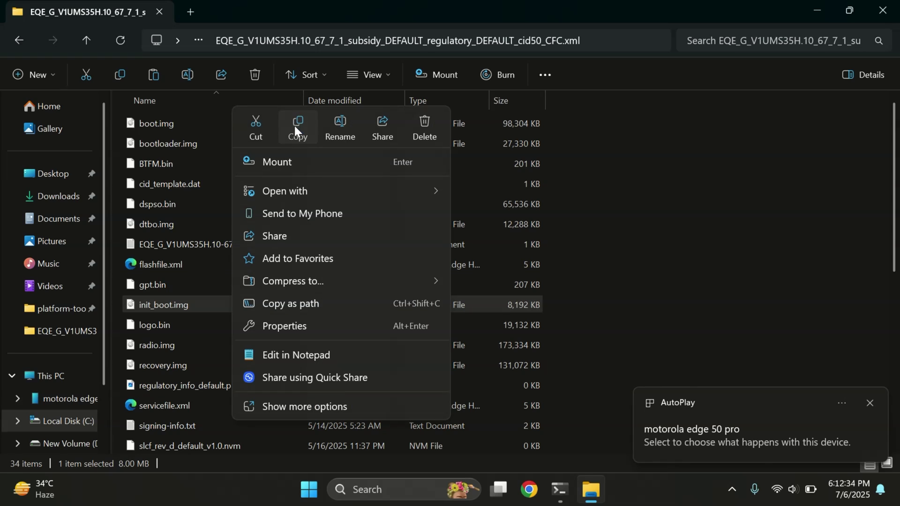
pyautogui.click(295, 126)
pyautogui.click(66, 398)
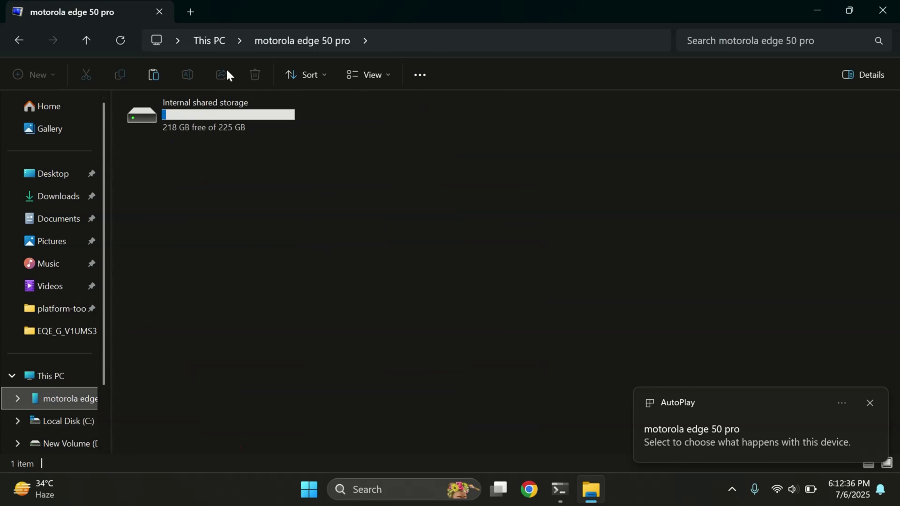
pyautogui.click(207, 118)
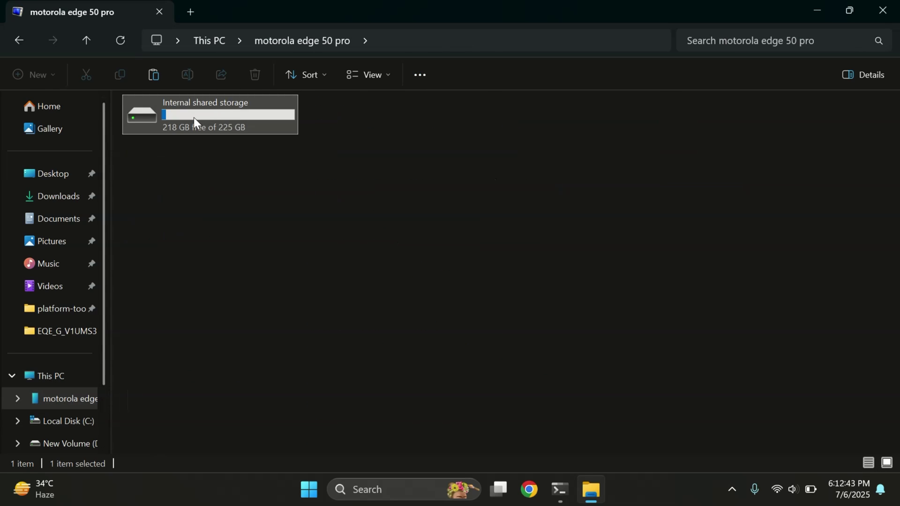
pyautogui.doubleClick(194, 118)
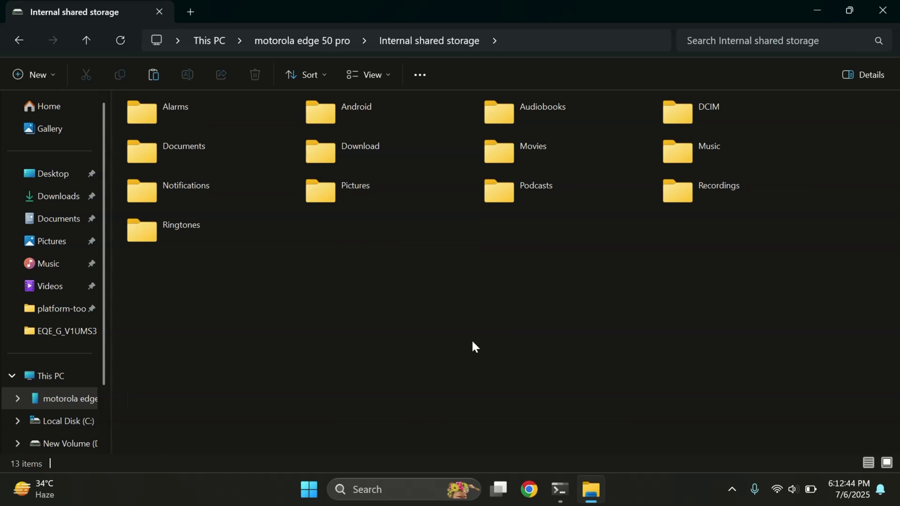
pyautogui.hotkey('ctrl', 'v')
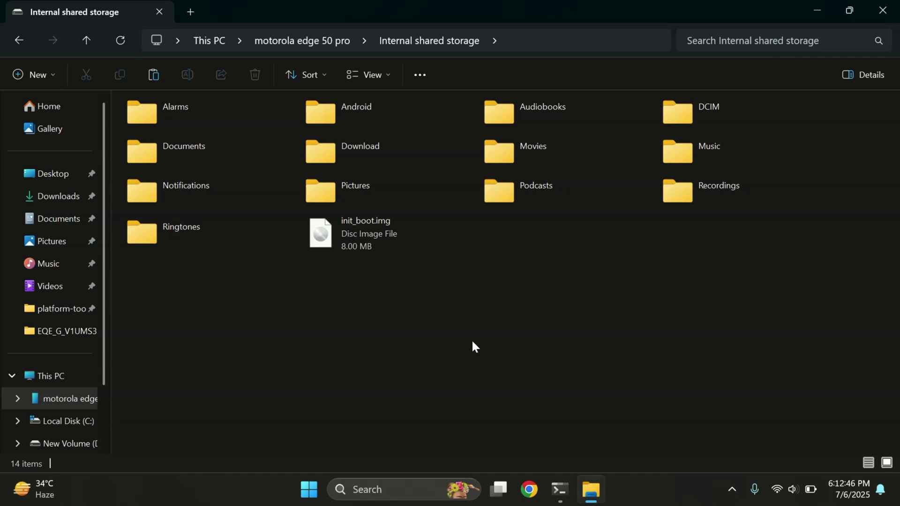
pyautogui.click(383, 240)
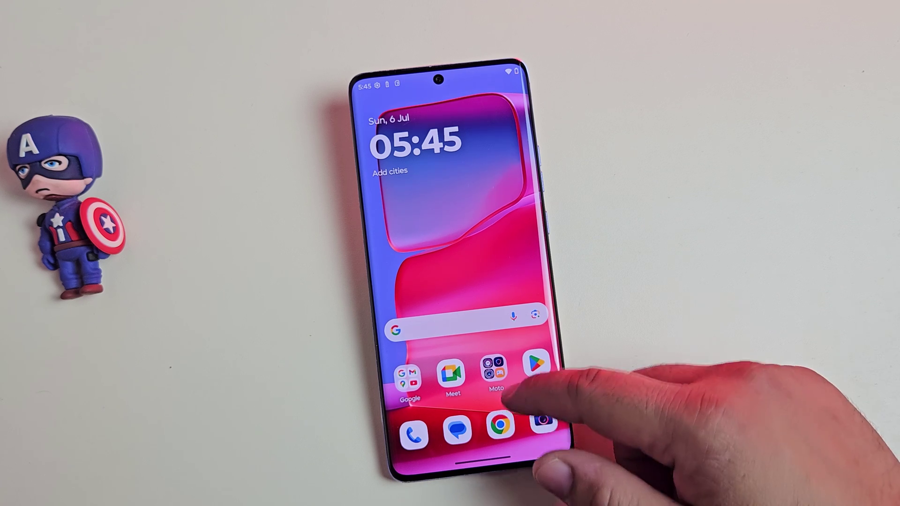
pyautogui.moveTo(539, 365); pyautogui.dragTo(539, 244)
pyautogui.scroll(-5, 468, 291)
pyautogui.click(399, 303)
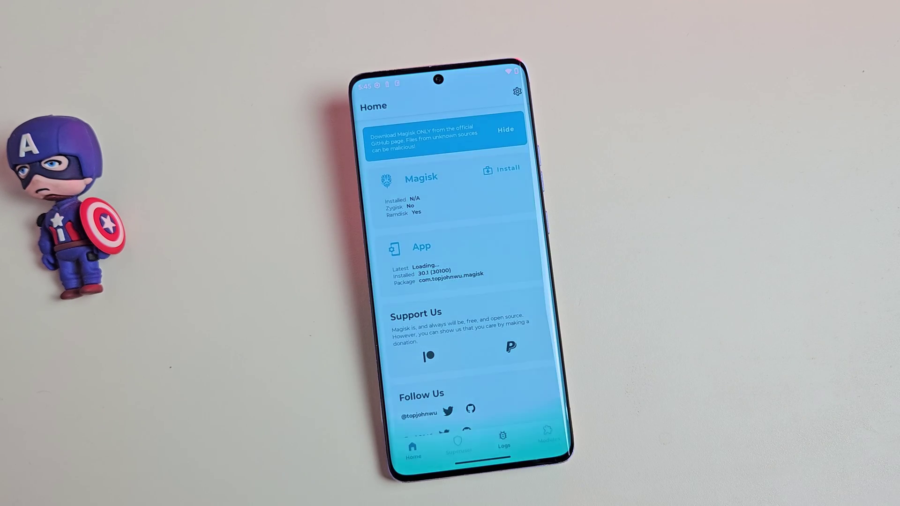
pyautogui.click(502, 168)
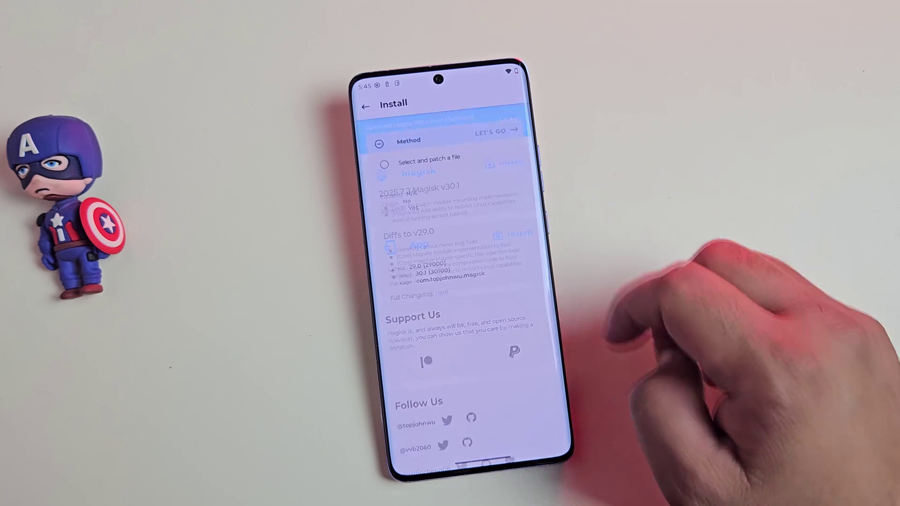
pyautogui.click(422, 158)
pyautogui.scroll(-3, 469, 329)
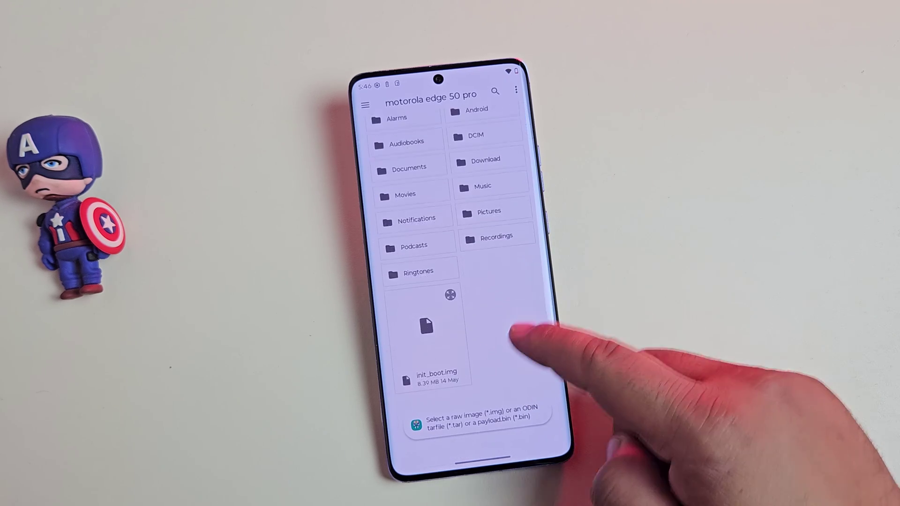
pyautogui.click(430, 361)
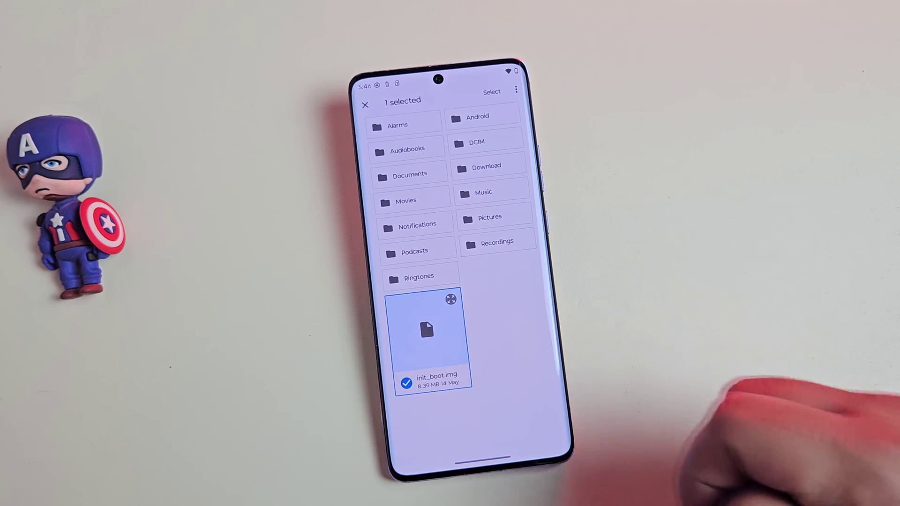
pyautogui.click(491, 92)
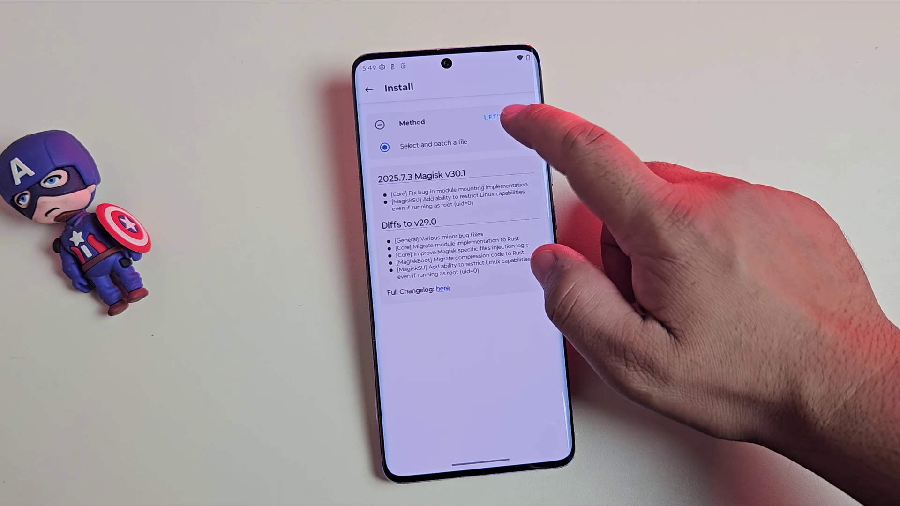
pyautogui.click(500, 116)
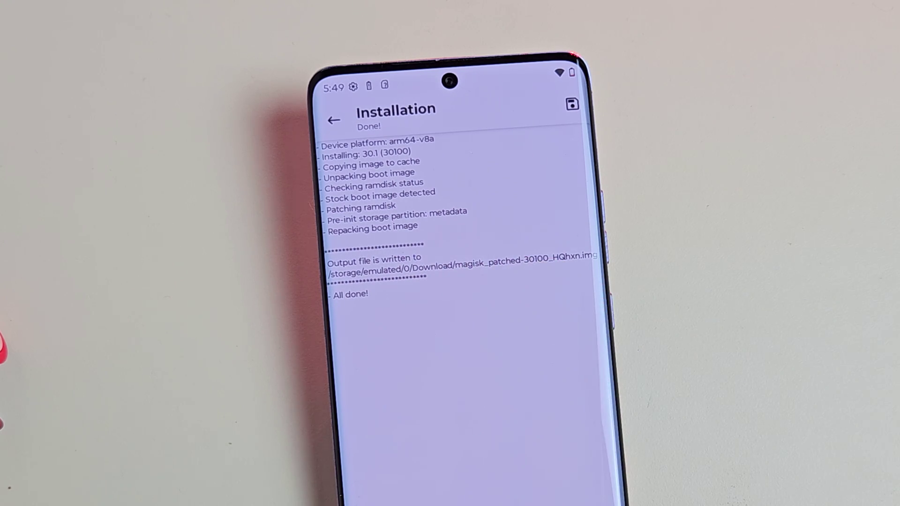
pyautogui.moveTo(483, 504); pyautogui.dragTo(483, 412)
pyautogui.click(495, 370)
pyautogui.click(459, 200)
pyautogui.click(407, 328)
pyautogui.scroll(-5, 469, 281)
pyautogui.click(415, 132)
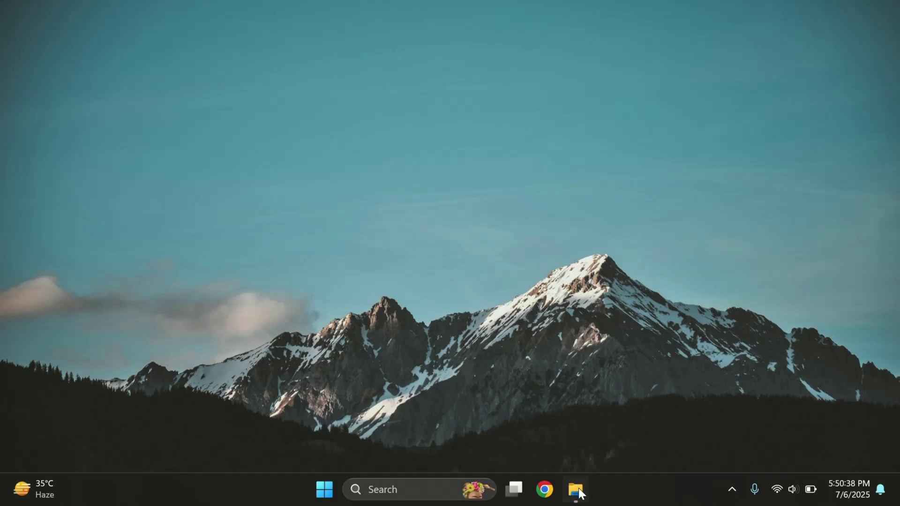
pyautogui.click(577, 490)
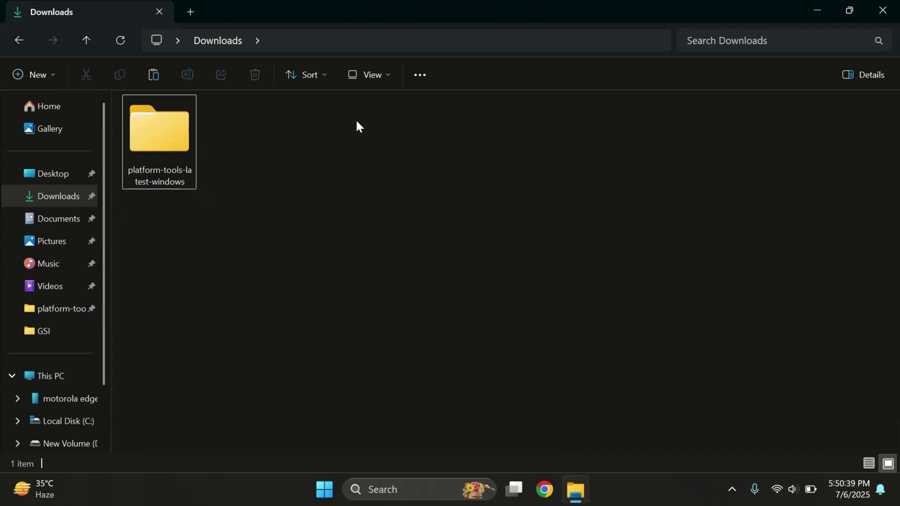
pyautogui.click(57, 399)
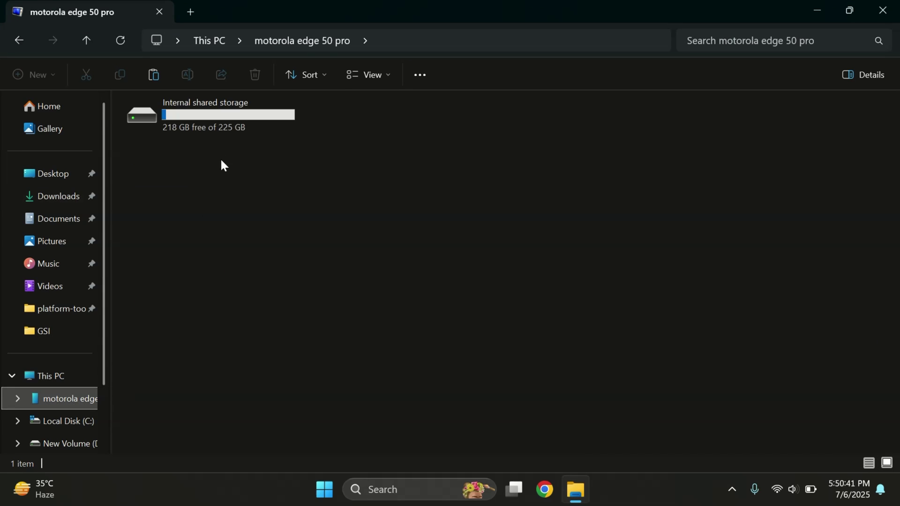
pyautogui.doubleClick(212, 123)
pyautogui.click(379, 225)
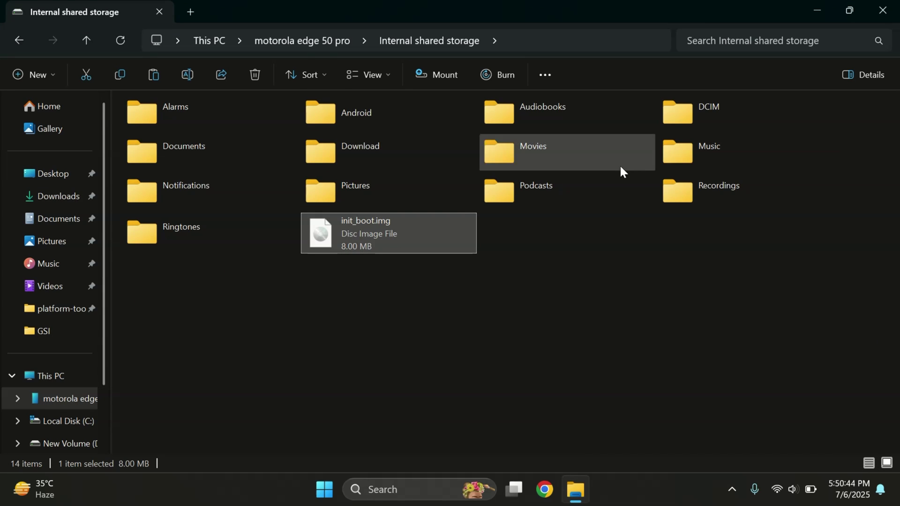
pyautogui.doubleClick(352, 151)
pyautogui.click(403, 107)
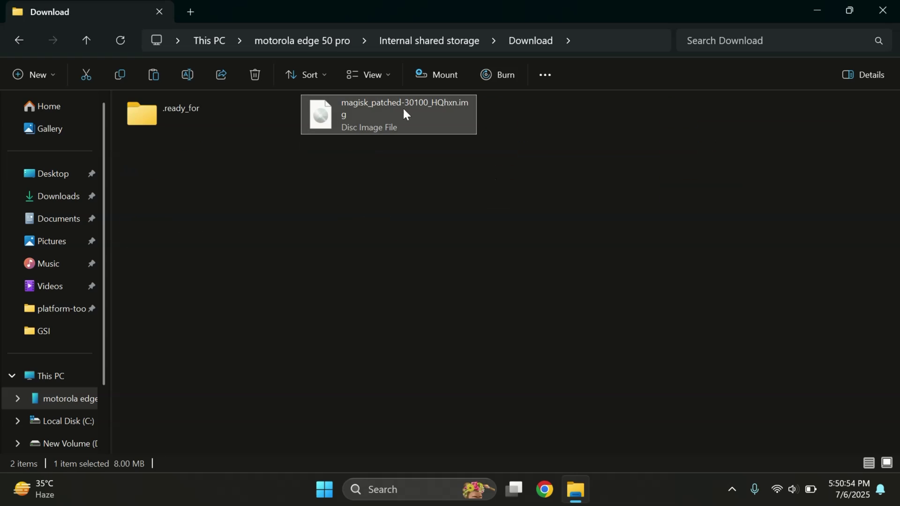
pyautogui.rightClick(398, 122)
pyautogui.press('Escape')
pyautogui.click(47, 376)
pyautogui.click(52, 196)
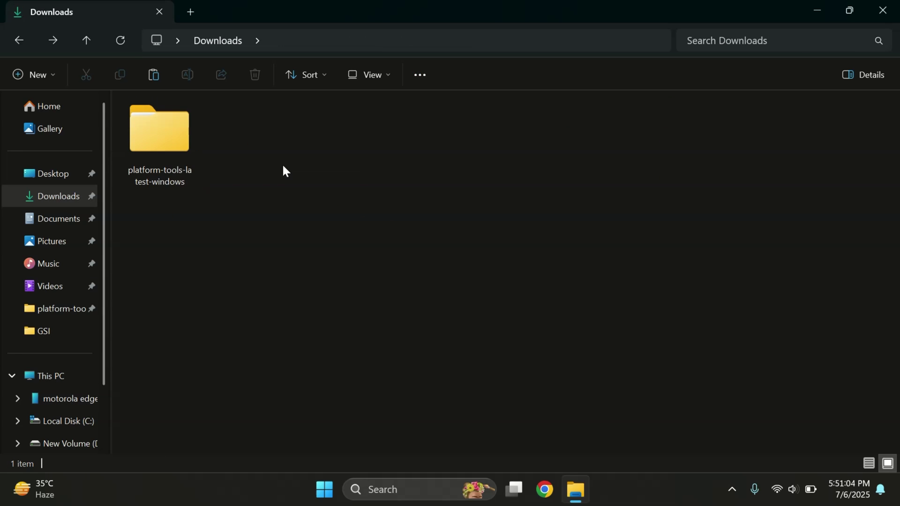
pyautogui.rightClick(282, 164)
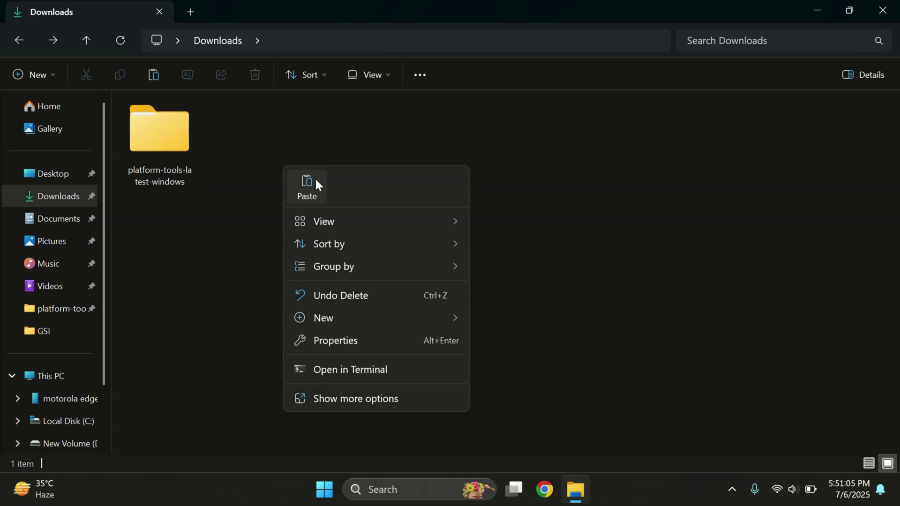
pyautogui.click(302, 191)
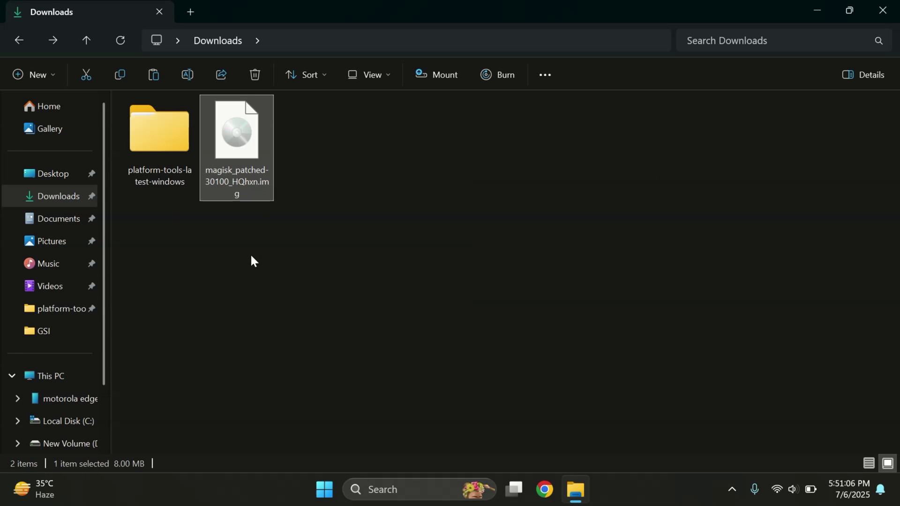
pyautogui.click(200, 202)
pyautogui.click(168, 162)
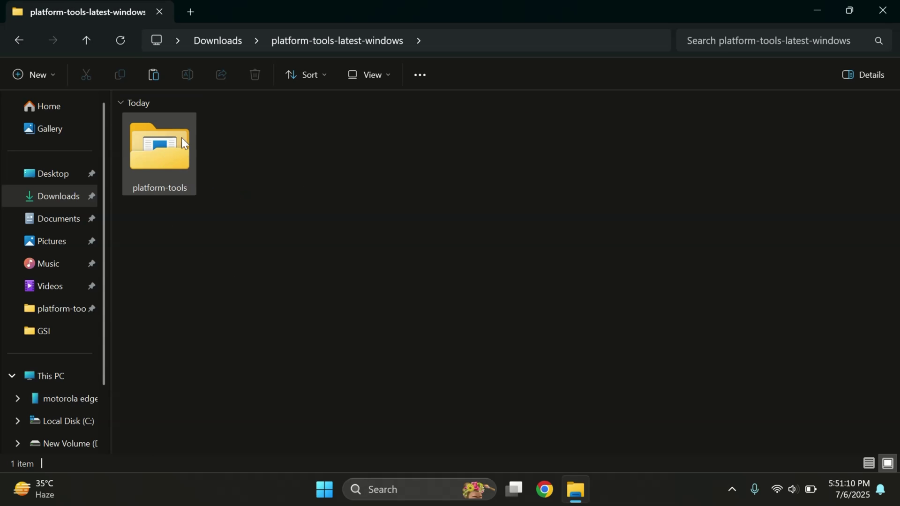
pyautogui.doubleClick(170, 140)
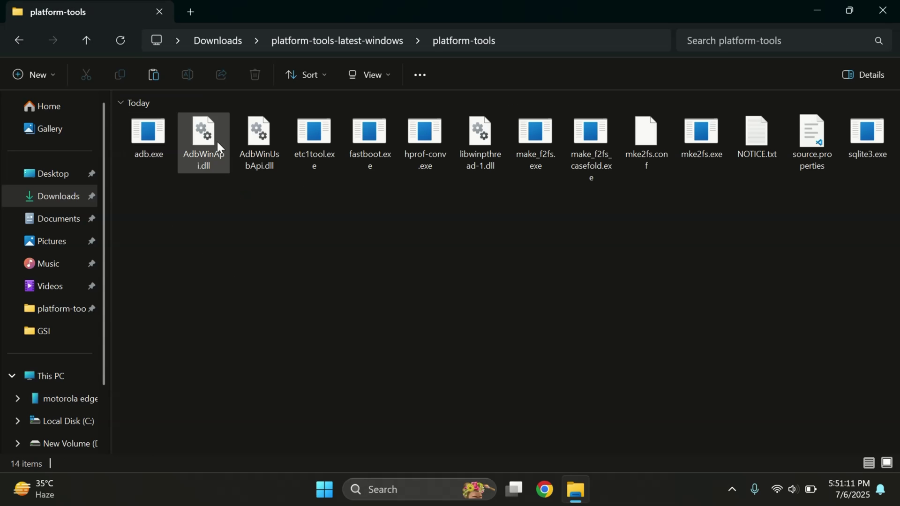
pyautogui.click(538, 47)
pyautogui.write('cmd')
pyautogui.press('Return')
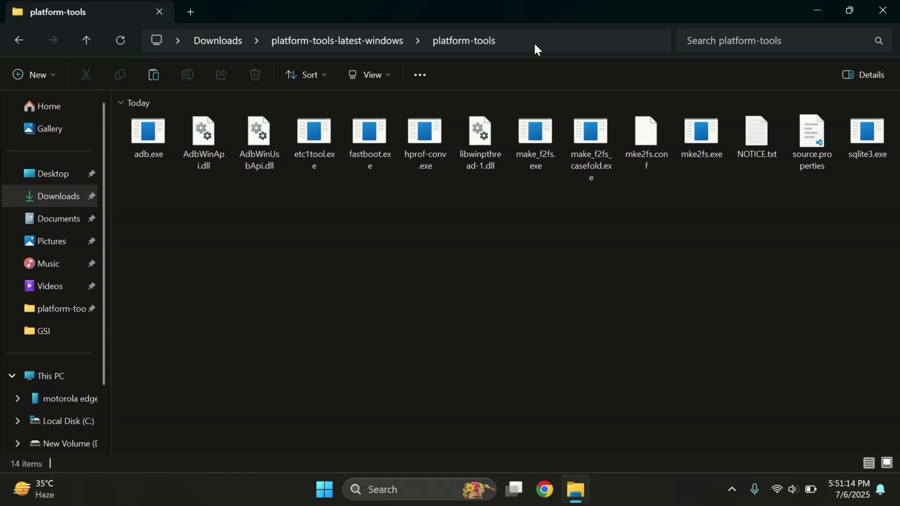
pyautogui.click(816, 11)
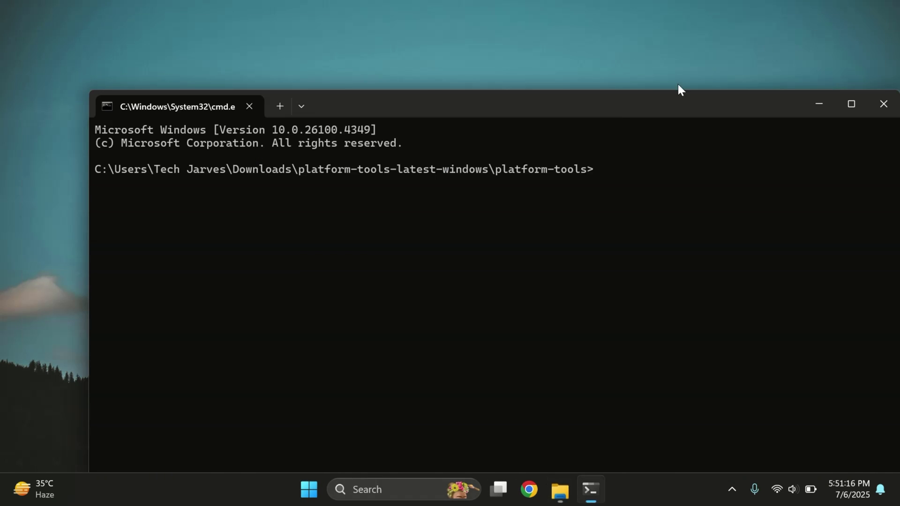
pyautogui.moveTo(592, 105); pyautogui.dragTo(545, 48)
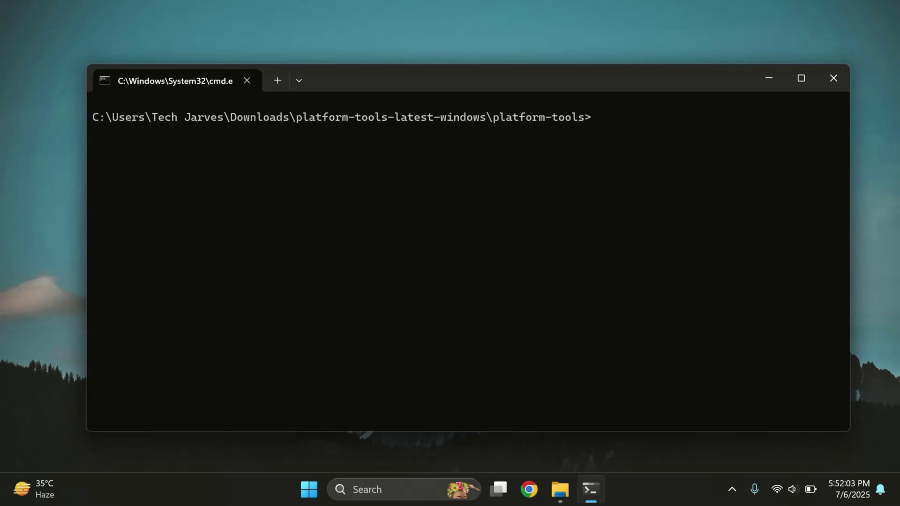
pyautogui.write('adb dev')
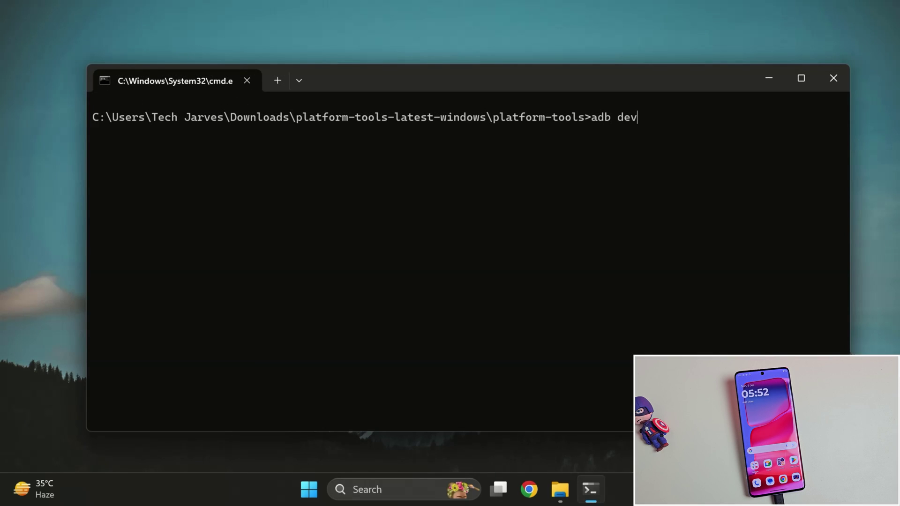
pyautogui.write('ices')
pyautogui.press('Return')
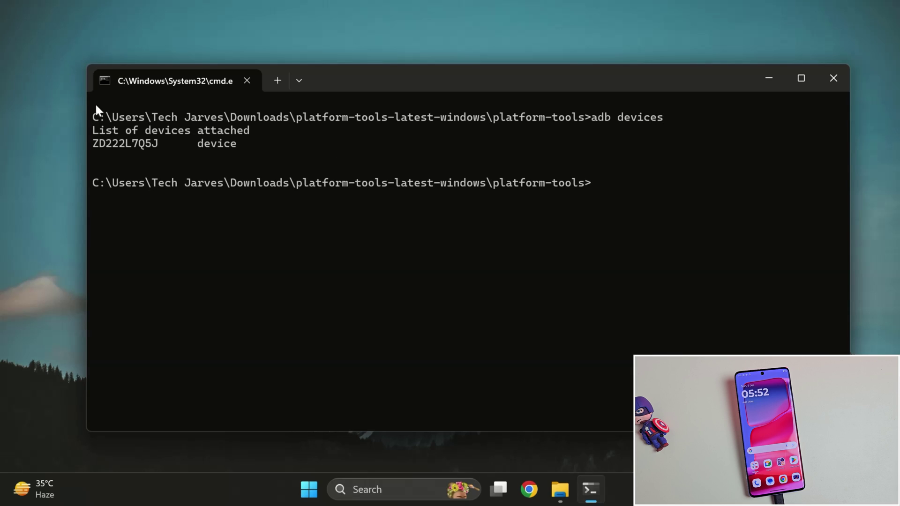
pyautogui.moveTo(94, 109); pyautogui.dragTo(338, 187)
pyautogui.rightClick(339, 187)
pyautogui.write('adb reboot bootloader')
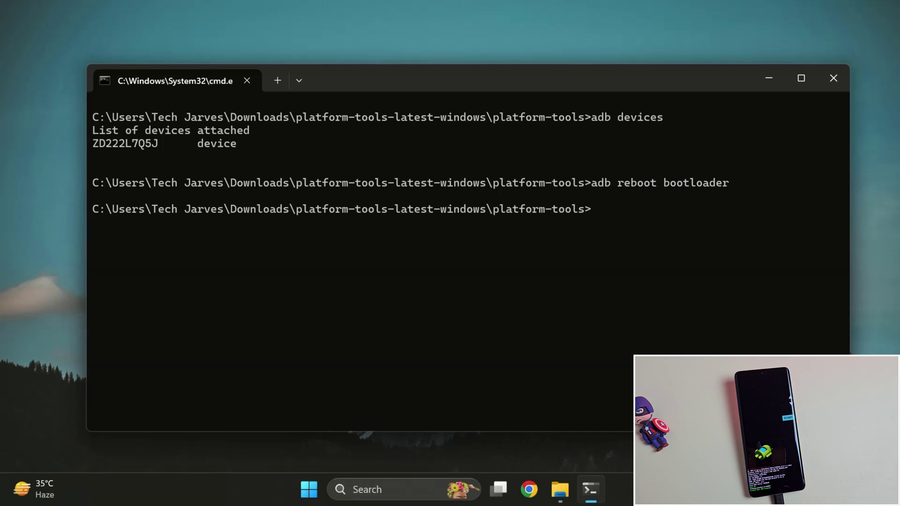
pyautogui.write('fastboot devcies')
pyautogui.press('BackSpace')
pyautogui.press('BackSpace')
pyautogui.press('BackSpace')
pyautogui.press('BackSpace')
pyautogui.write('ices')
pyautogui.press('Return')
pyautogui.doubleClick(108, 224)
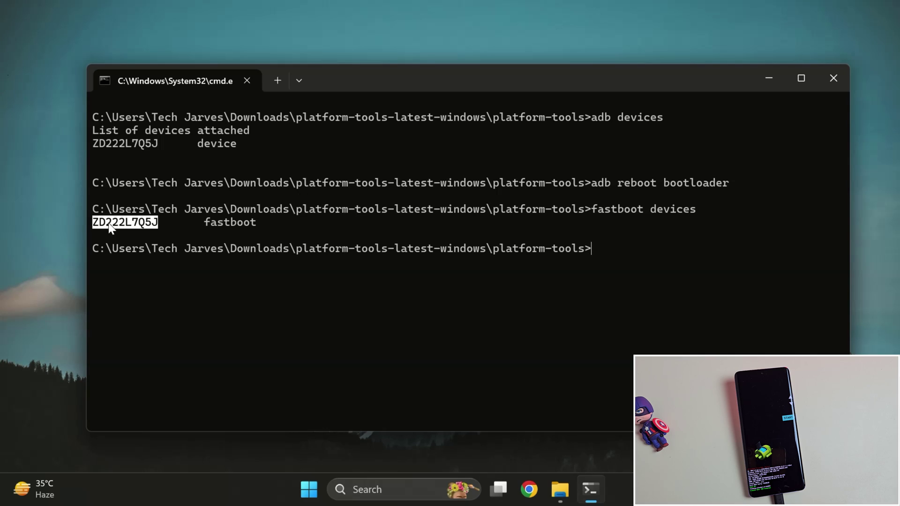
pyautogui.hotkey('ctrl', 'c')
pyautogui.write('fastboot reboot fastboot')
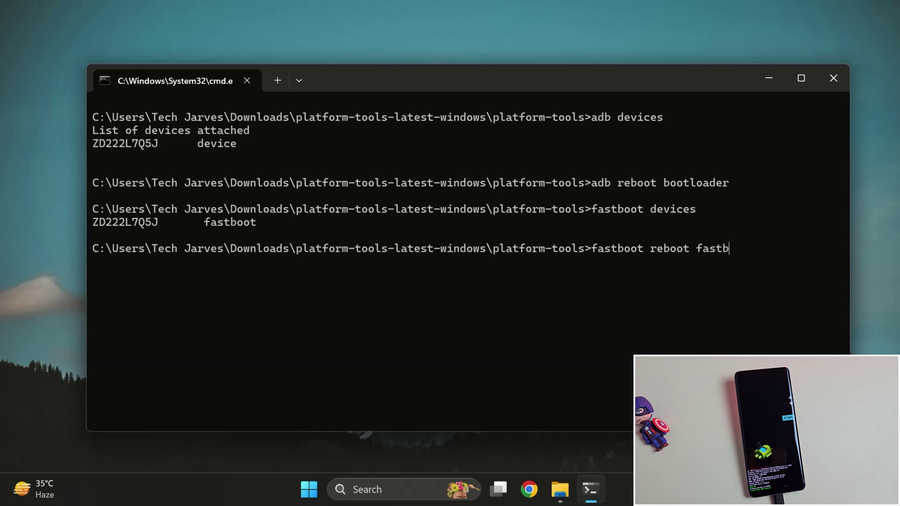
pyautogui.press('Return')
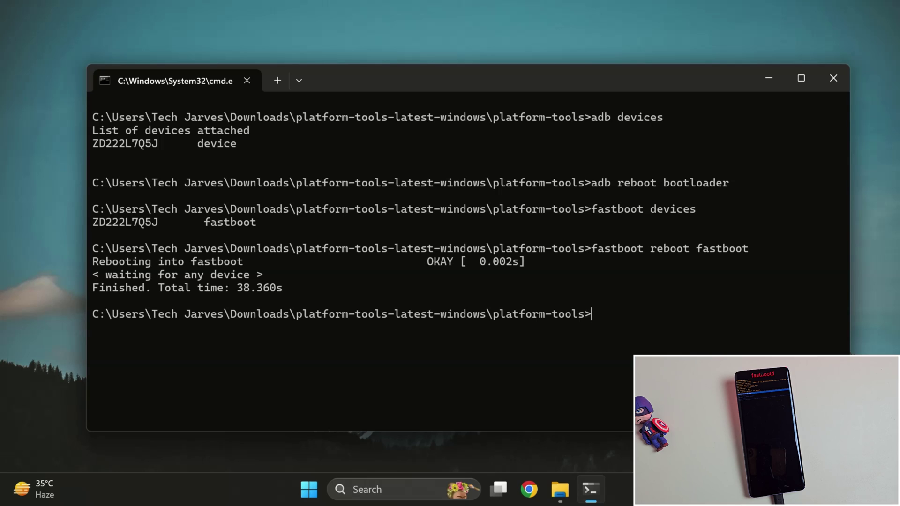
pyautogui.press('Up')
pyautogui.press('Up')
pyautogui.press('Up')
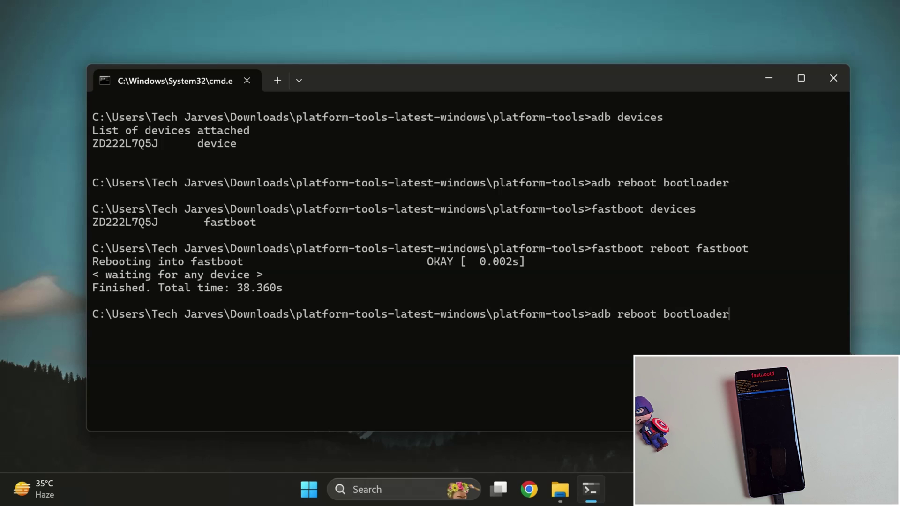
pyautogui.press('Down')
pyautogui.press('Return')
pyautogui.doubleClick(112, 327)
pyautogui.rightClick(266, 328)
pyautogui.write('cls')
pyautogui.press('Return')
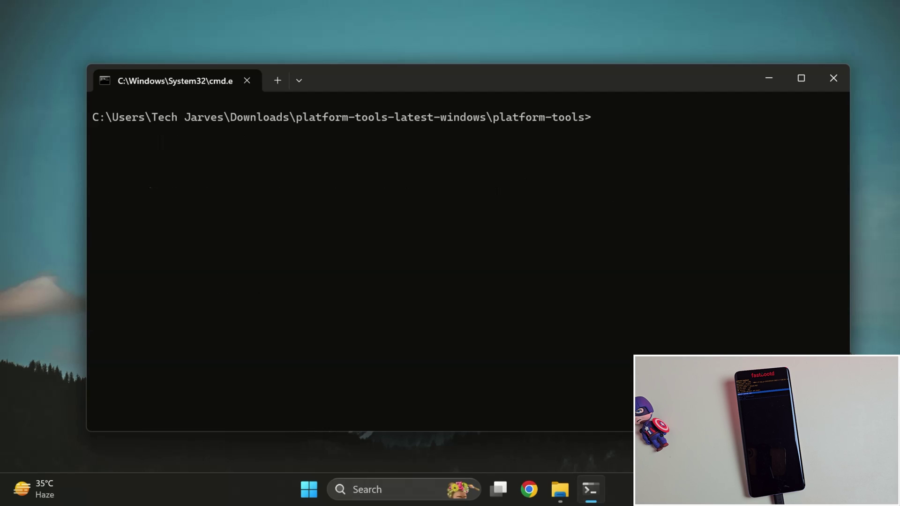
pyautogui.write('fastboot flash init_boot_')
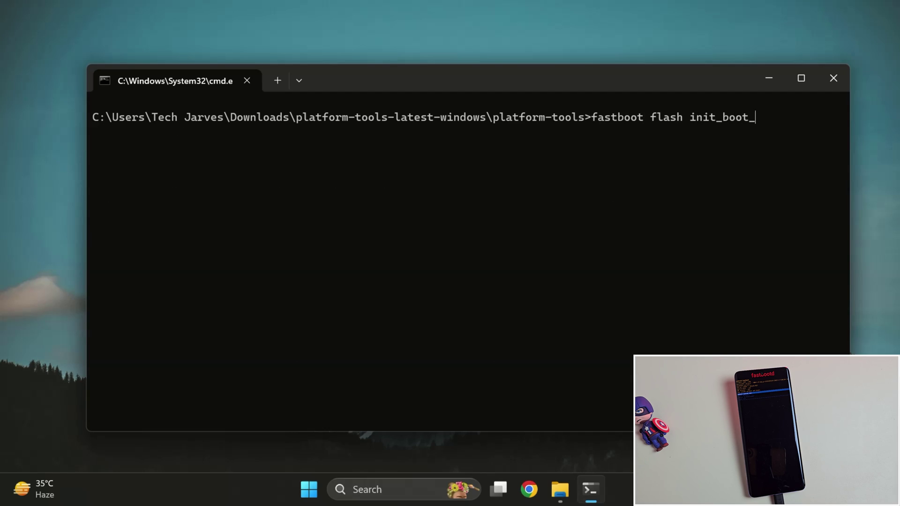
pyautogui.write('a')
pyautogui.moveTo(586, 117); pyautogui.dragTo(774, 118)
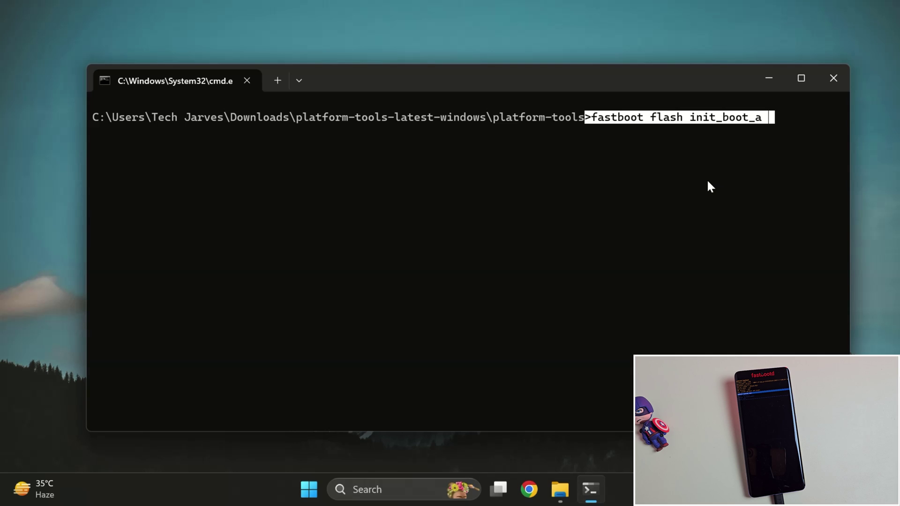
pyautogui.rightClick(643, 192)
pyautogui.click(560, 489)
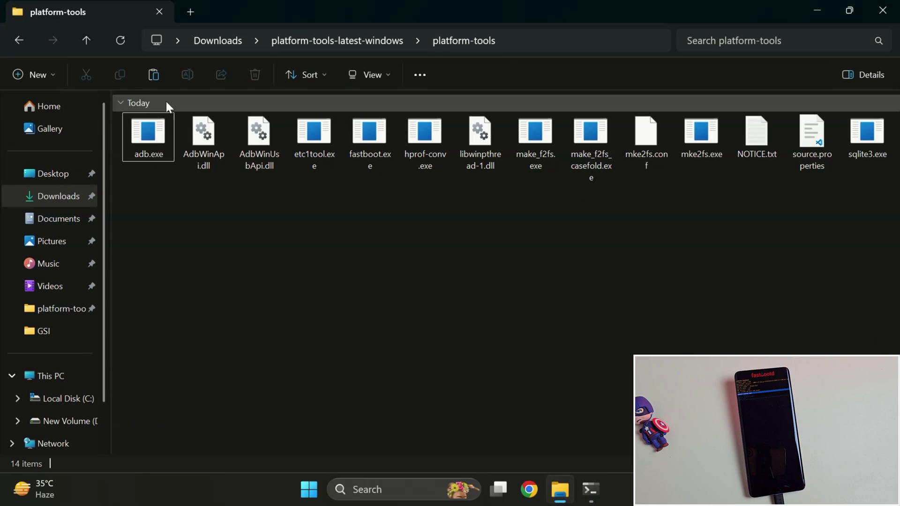
pyautogui.click(9, 43)
pyautogui.click(10, 45)
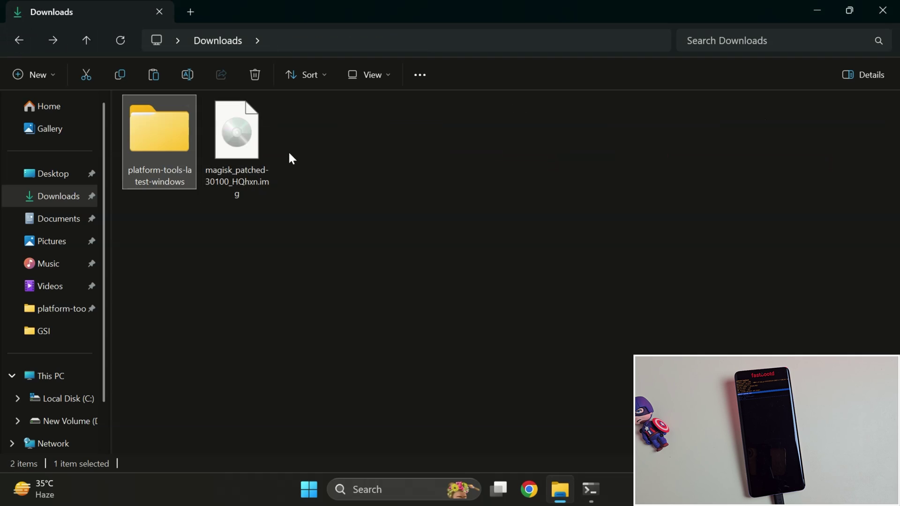
pyautogui.moveTo(237, 138); pyautogui.dragTo(541, 218)
pyautogui.click(818, 10)
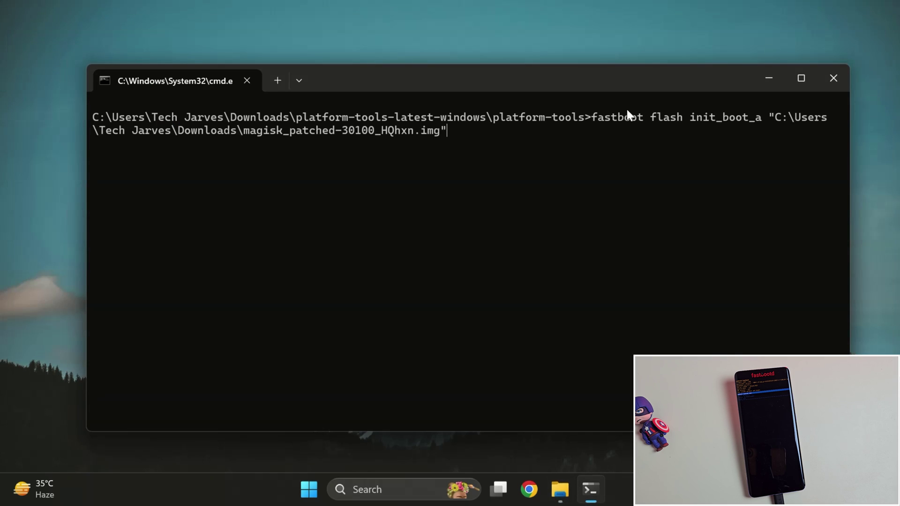
pyautogui.moveTo(588, 117); pyautogui.dragTo(617, 134)
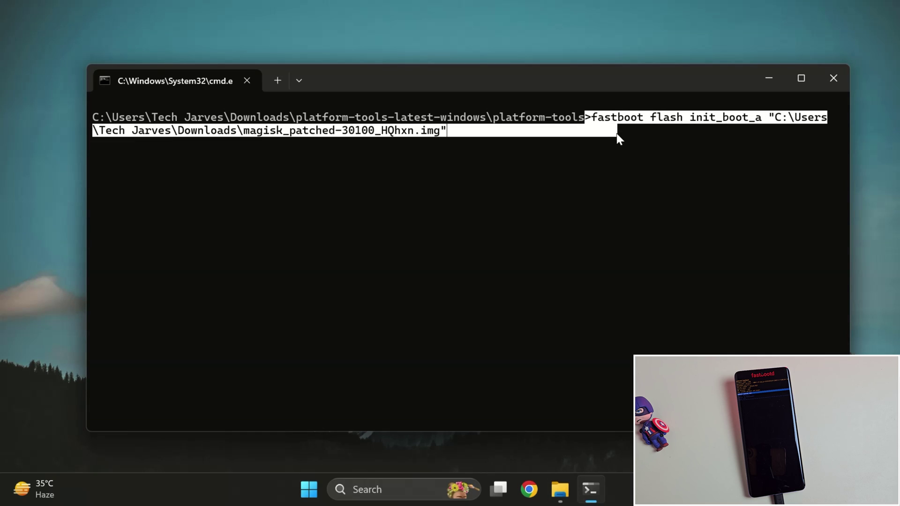
pyautogui.click(585, 138)
pyautogui.press('Return')
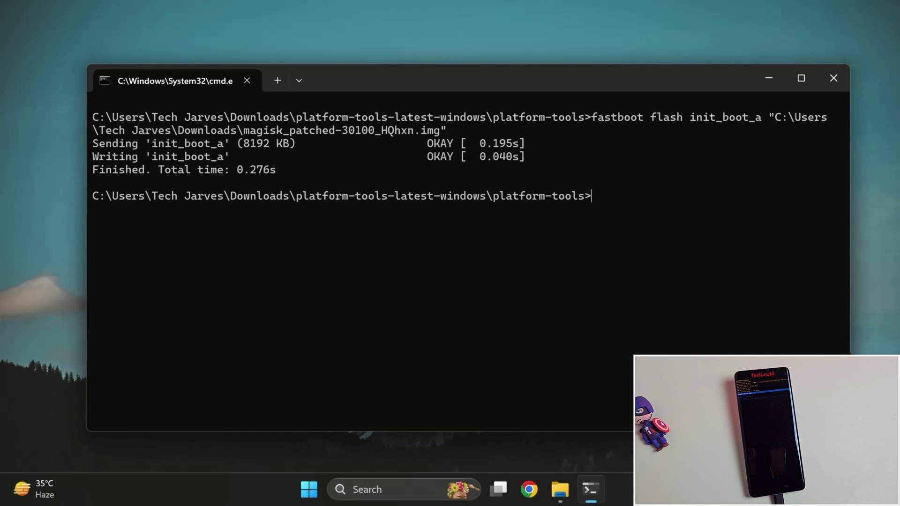
pyautogui.doubleClick(112, 169)
pyautogui.click(564, 227)
pyautogui.press('Up')
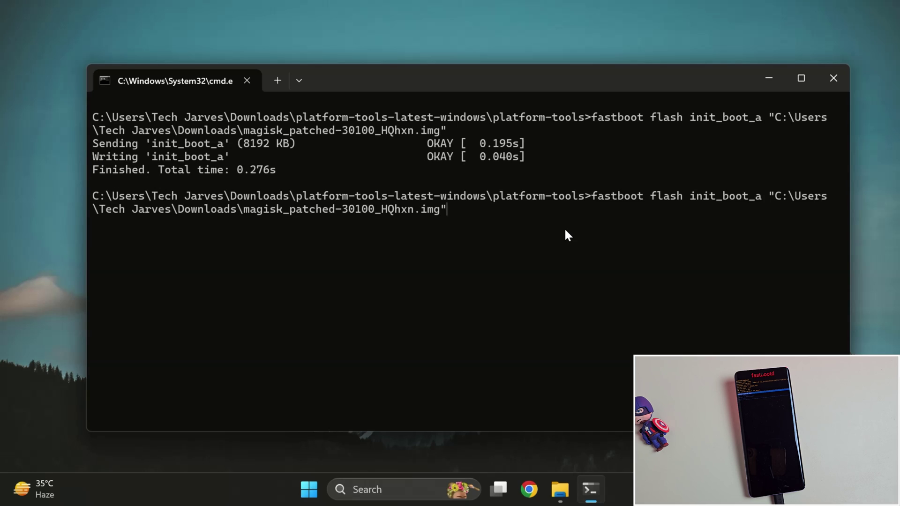
pyautogui.hotkey('ctrl', 'Left')
pyautogui.hotkey('ctrl', 'Left')
pyautogui.hotkey('ctrl', 'Left')
pyautogui.press('Right')
pyautogui.press('Right')
pyautogui.press('Right')
pyautogui.press('Right')
pyautogui.press('Right')
pyautogui.press('Right')
pyautogui.press('Right')
pyautogui.press('Right')
pyautogui.press('Right')
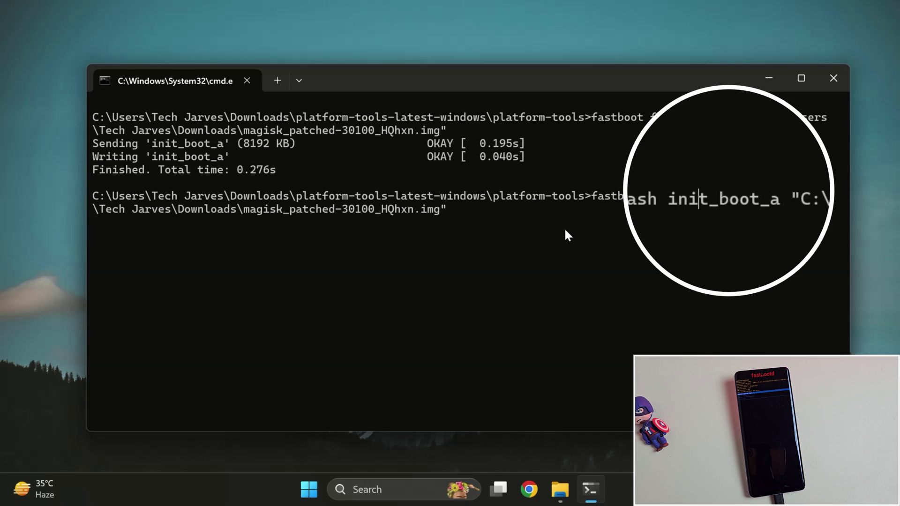
pyautogui.press('Right')
pyautogui.press('Right')
pyautogui.press('BackSpace')
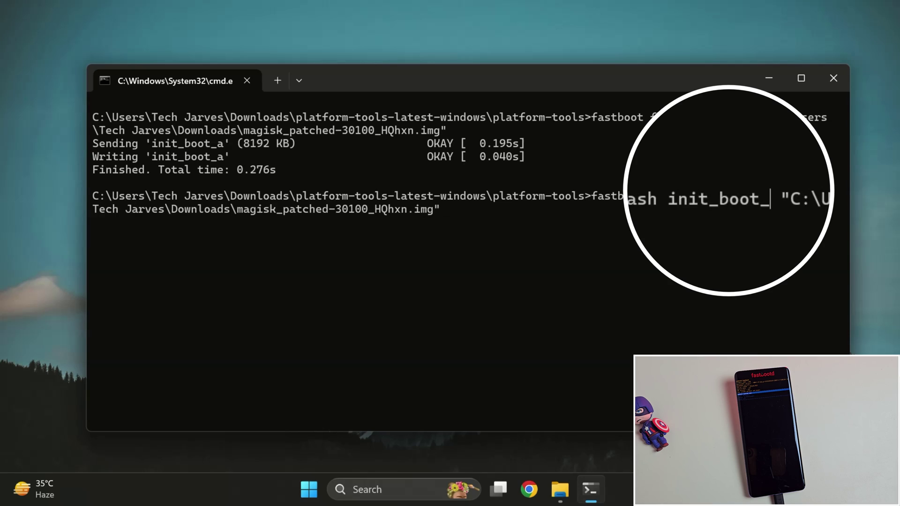
pyautogui.write('b')
pyautogui.moveTo(591, 196); pyautogui.dragTo(714, 197)
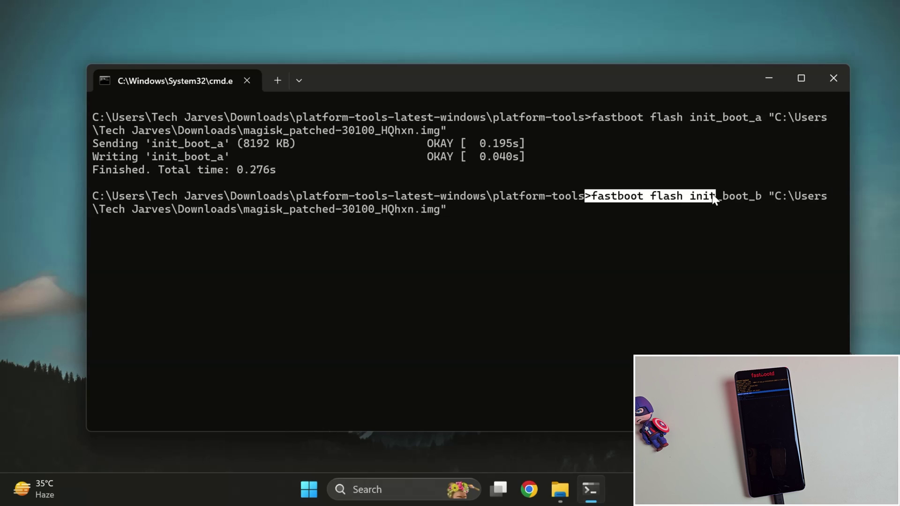
pyautogui.doubleClick(750, 196)
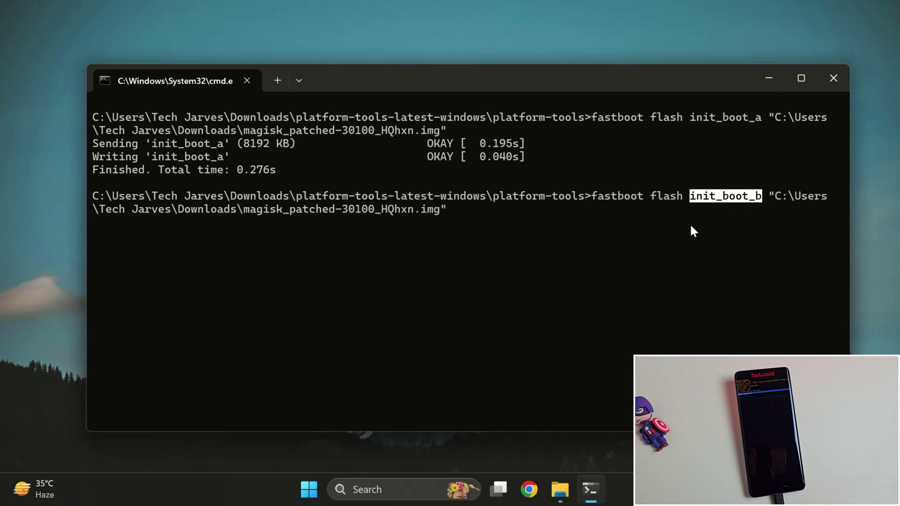
pyautogui.click(653, 221)
pyautogui.press('Return')
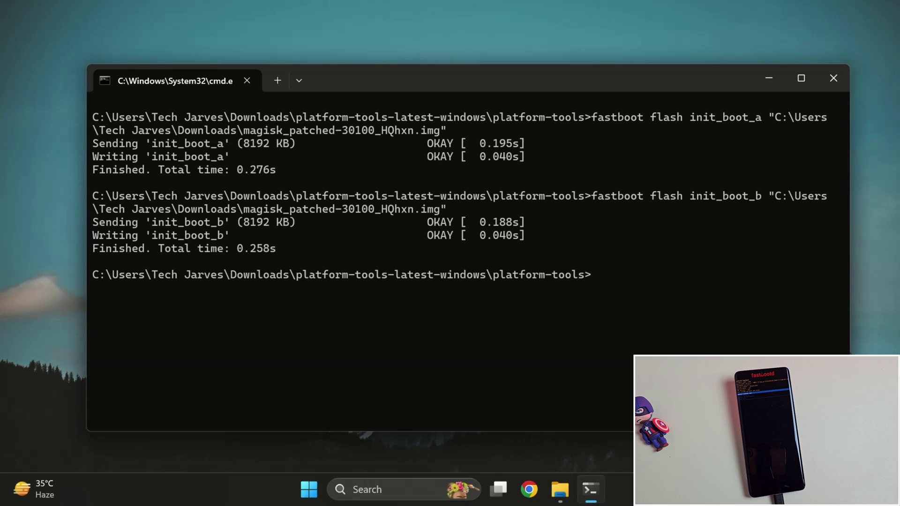
pyautogui.write('fastboot reboot')
pyautogui.press('Return')
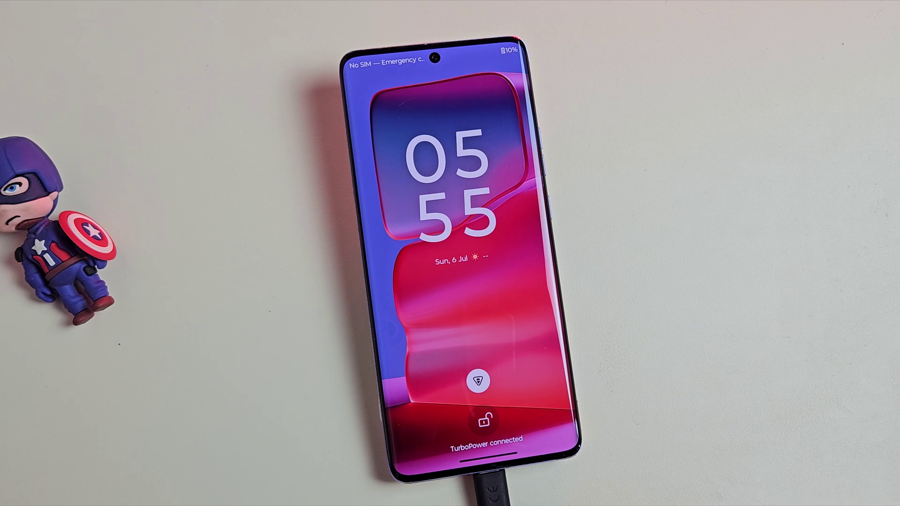
pyautogui.moveTo(488, 413); pyautogui.dragTo(487, 234)
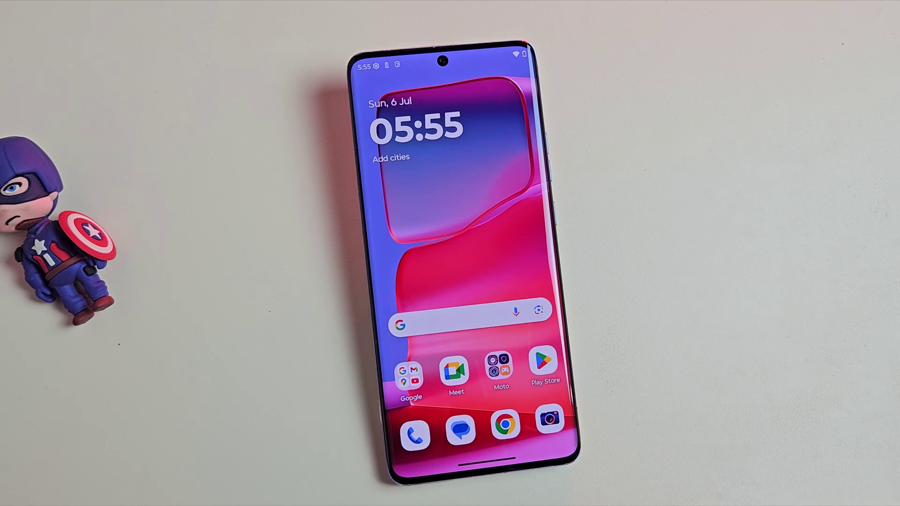
pyautogui.moveTo(492, 363); pyautogui.dragTo(539, 300)
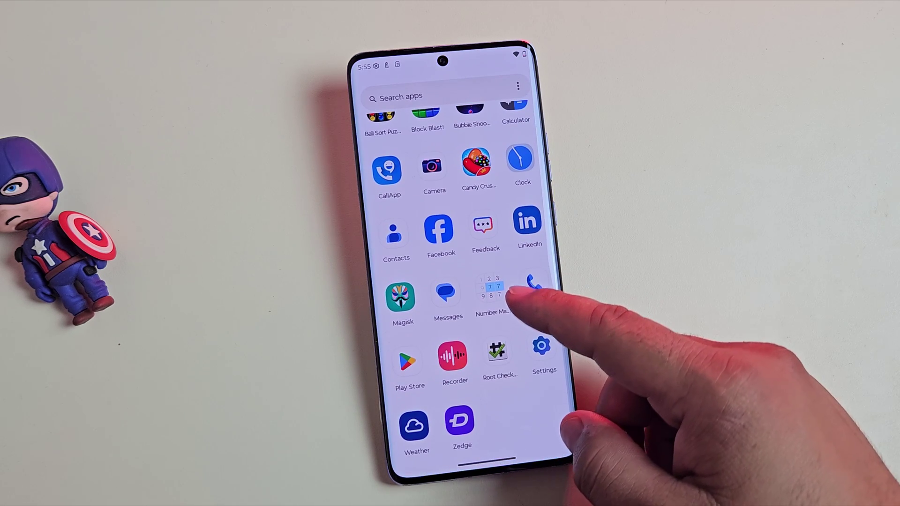
pyautogui.click(398, 295)
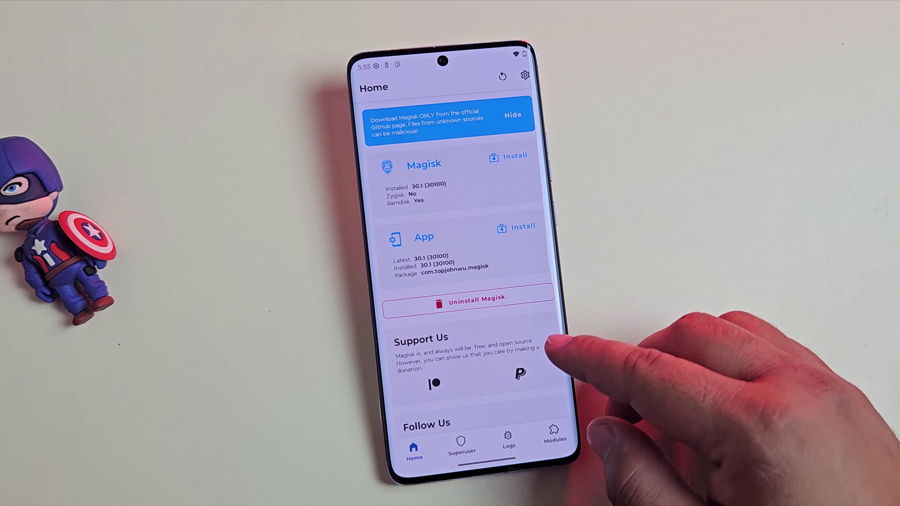
pyautogui.moveTo(560, 354); pyautogui.dragTo(532, 272)
# Step: Verify root in Root Checker Basic, granting it superuser access, then return to Magisk
pyautogui.click(497, 356)
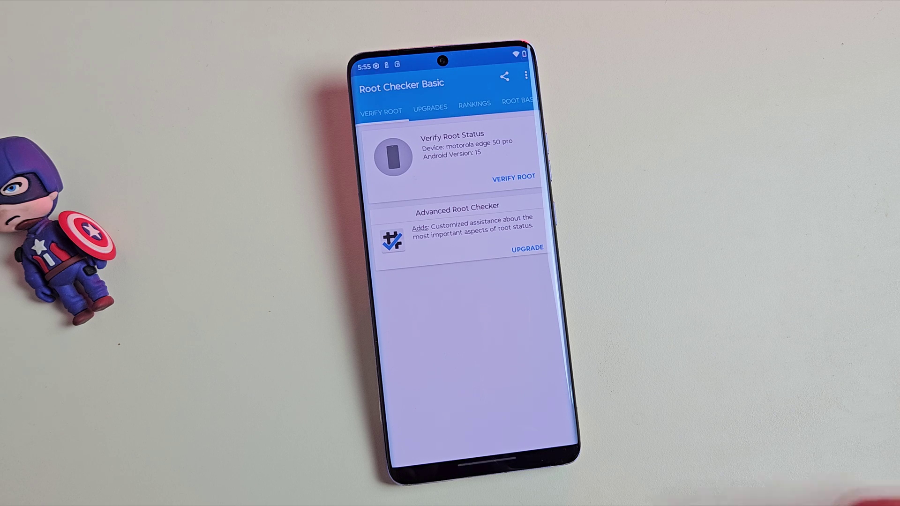
pyautogui.click(518, 179)
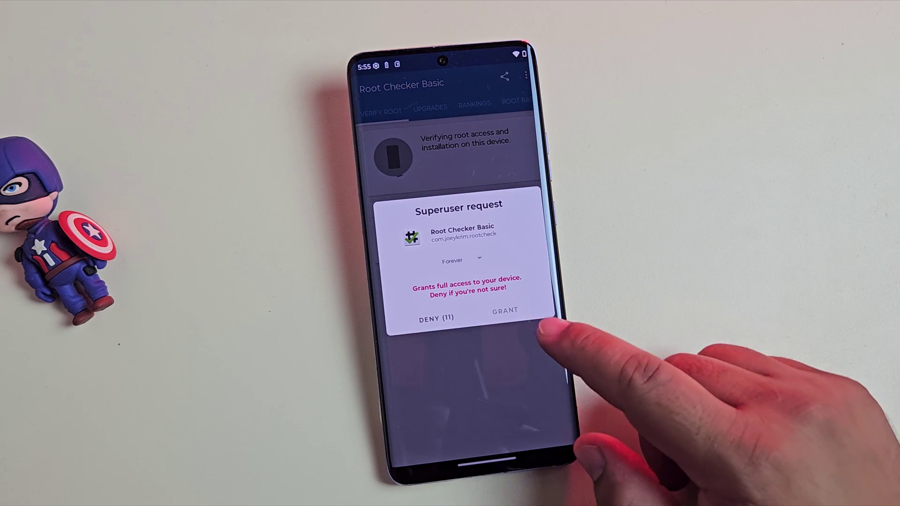
pyautogui.click(509, 311)
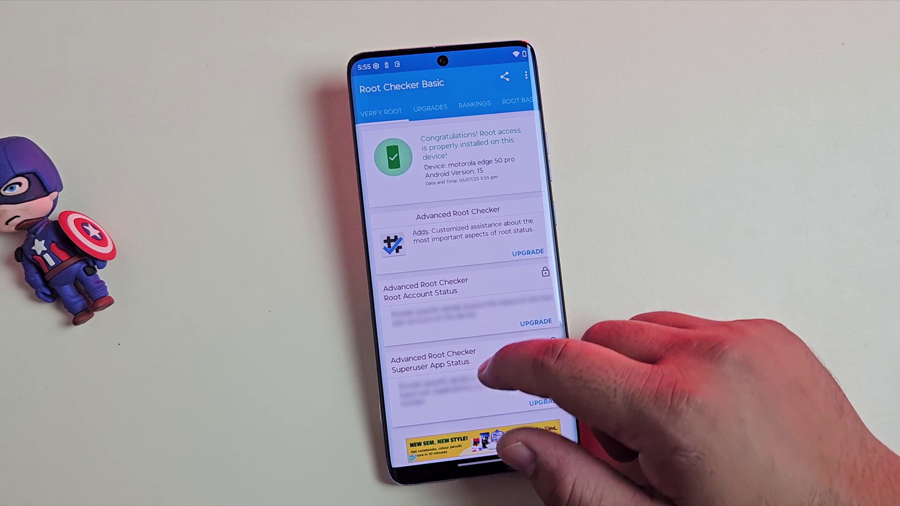
pyautogui.moveTo(513, 375); pyautogui.dragTo(553, 342)
pyautogui.moveTo(561, 295); pyautogui.dragTo(513, 413)
# Step: Review Magisk's home page, then switch back to Root Checker's root-confirmed screen
pyautogui.moveTo(468, 464); pyautogui.dragTo(534, 464)
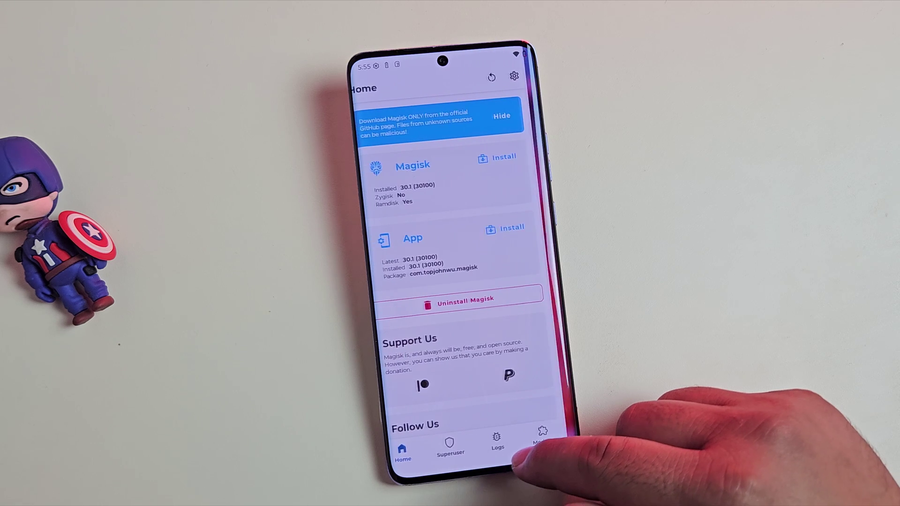
pyautogui.moveTo(572, 380); pyautogui.dragTo(562, 412)
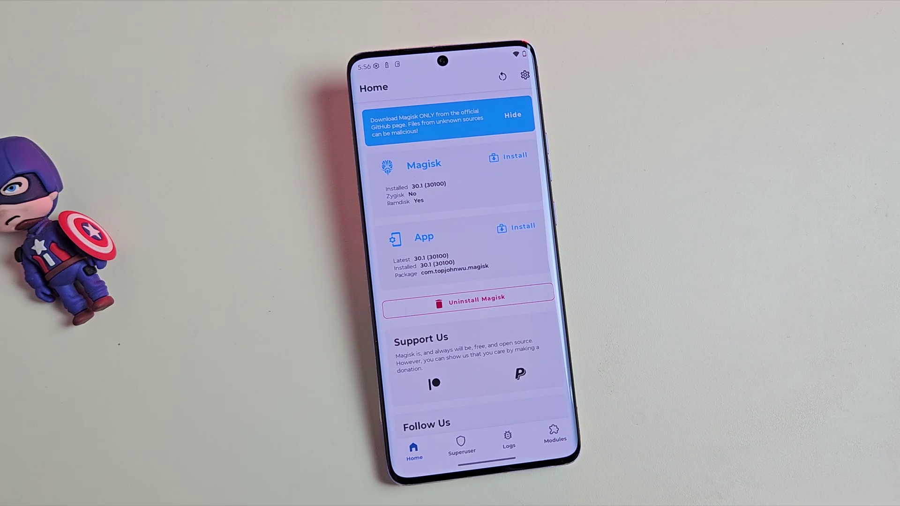
pyautogui.moveTo(483, 465); pyautogui.dragTo(569, 457)
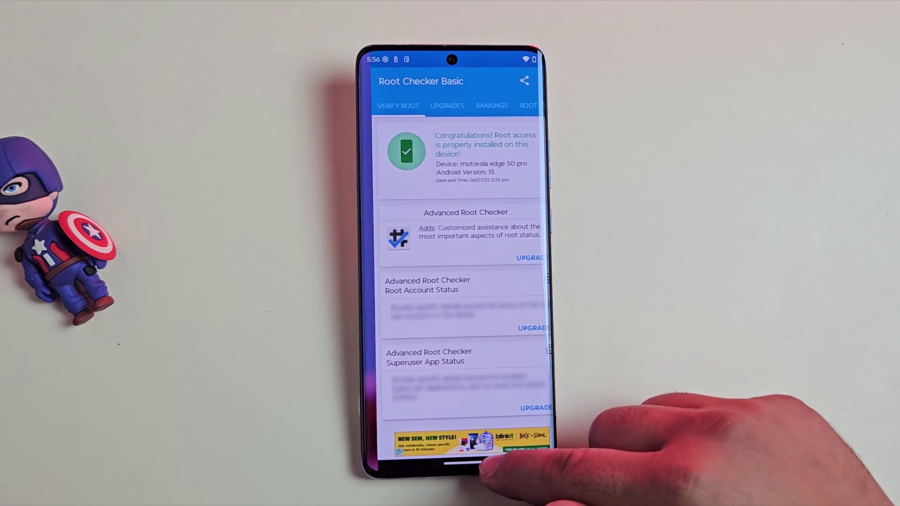